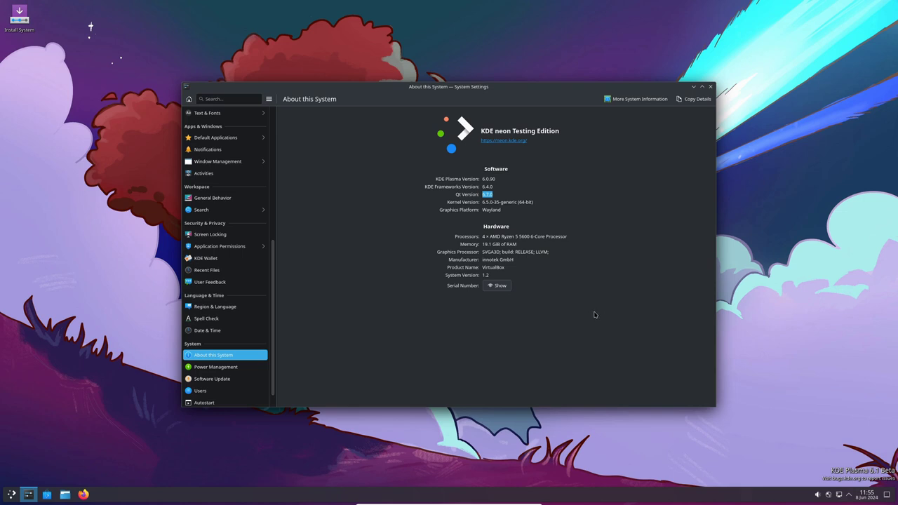
Open the more detailed system information window from the About this System page and close it again
{"action": "left_click", "coordinate": [493, 202]}
{"action": "left_click", "coordinate": [635, 99]}
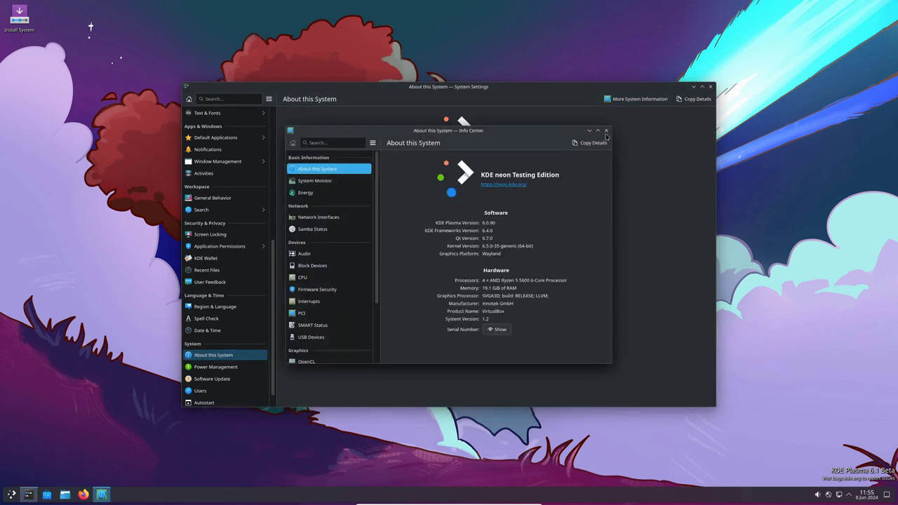
{"action": "left_click", "coordinate": [606, 131]}
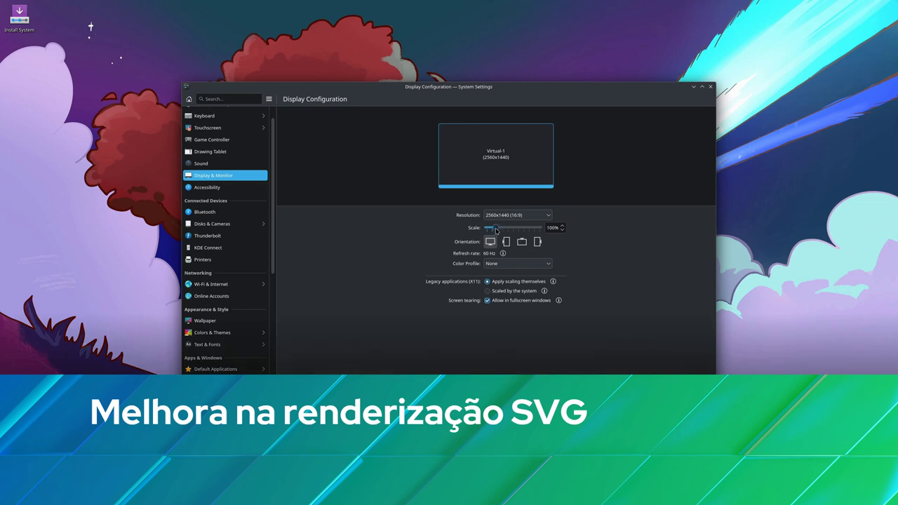
Set the display scale to 150%, apply it and keep the new display configuration
{"action": "left_click_drag", "start_coordinate": [496, 230], "coordinate": [508, 232]}
{"action": "left_click", "coordinate": [698, 390]}
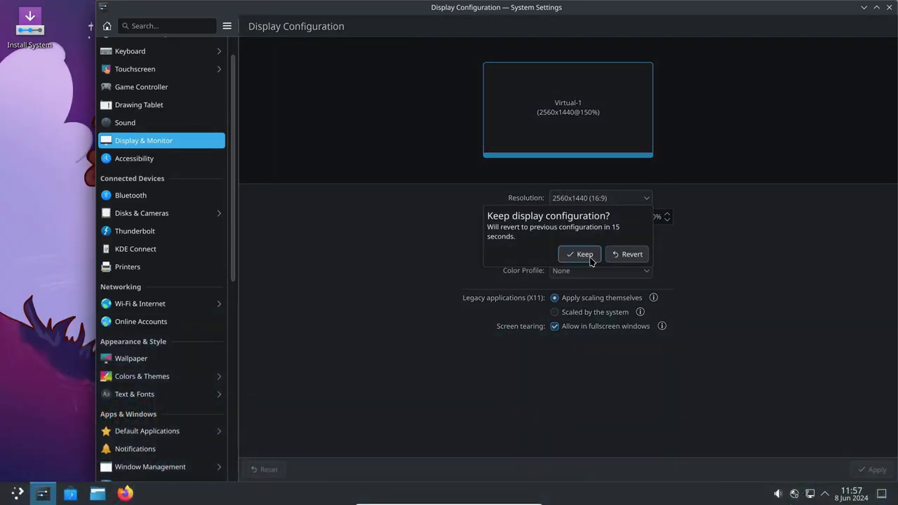
{"action": "left_click", "coordinate": [583, 254]}
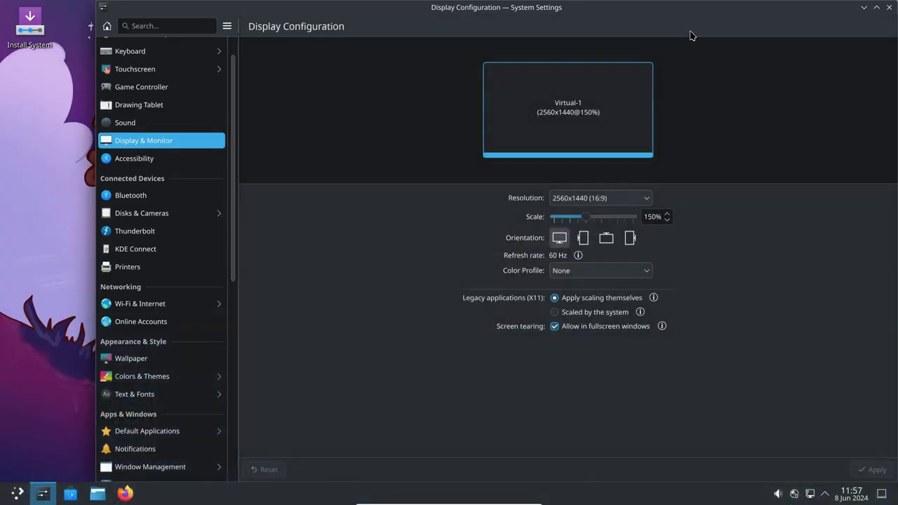
Shrink the System Settings window from its corner and move it to the middle of the desktop
{"action": "left_click_drag", "start_coordinate": [694, 15], "coordinate": [603, 29]}
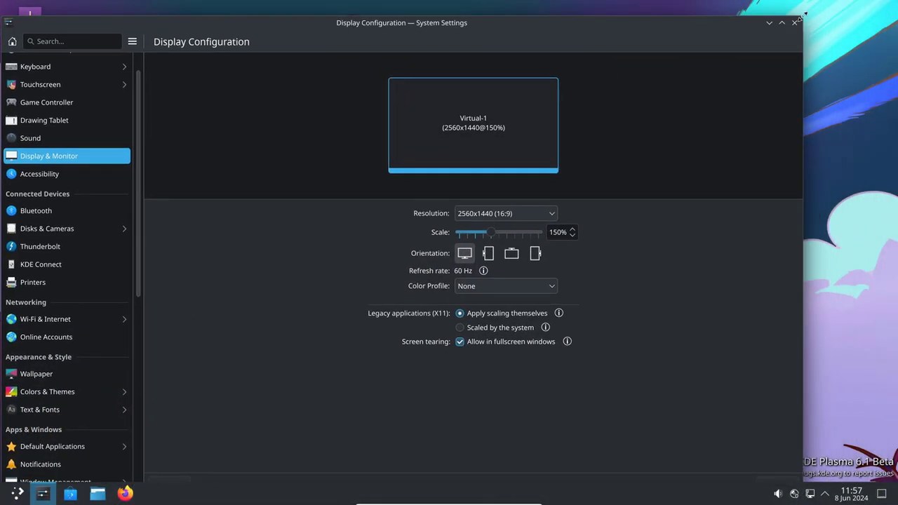
{"action": "left_click_drag", "start_coordinate": [802, 16], "coordinate": [660, 137]}
{"action": "left_click_drag", "start_coordinate": [394, 143], "coordinate": [501, 70]}
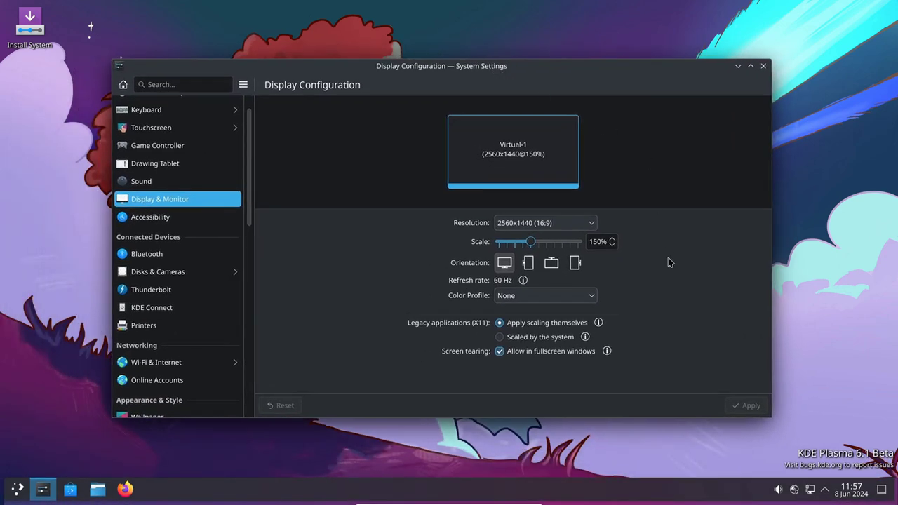
Look through the Sound, Drawing Tablet, Game Controller and Touchscreen settings pages and return to the main settings list
{"action": "left_click", "coordinate": [152, 180]}
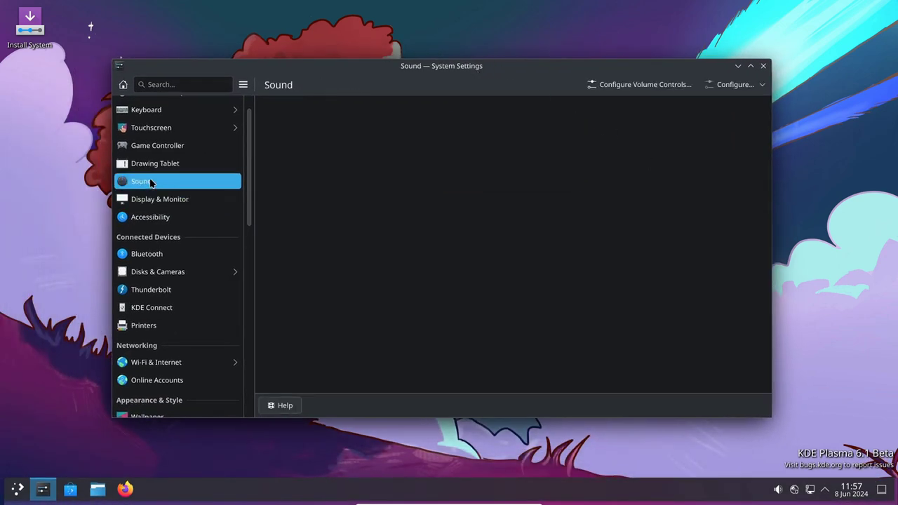
{"action": "left_click", "coordinate": [168, 165]}
{"action": "left_click", "coordinate": [167, 147]}
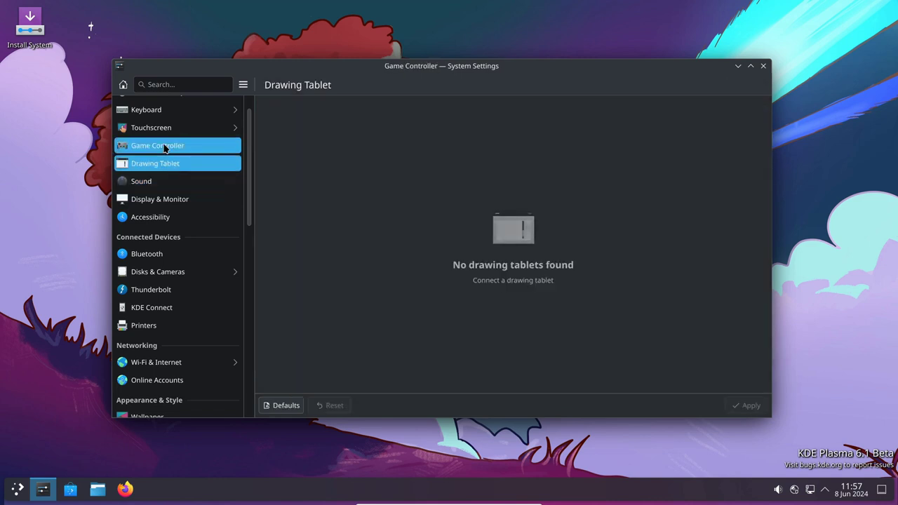
{"action": "left_click", "coordinate": [160, 130]}
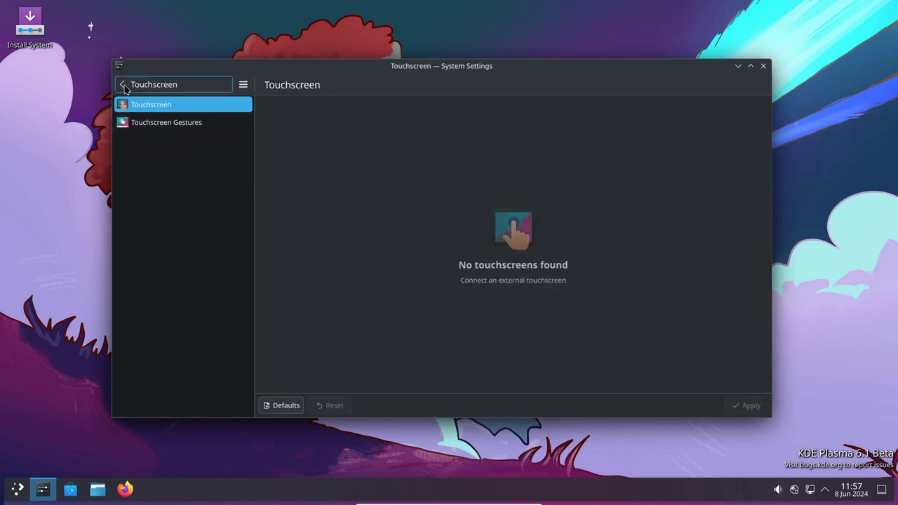
{"action": "left_click", "coordinate": [122, 84]}
View the Device Actions, Device Auto-Mount and Digital Camera pages under Disks & Cameras, and return to the main settings list
{"action": "left_click", "coordinate": [143, 265]}
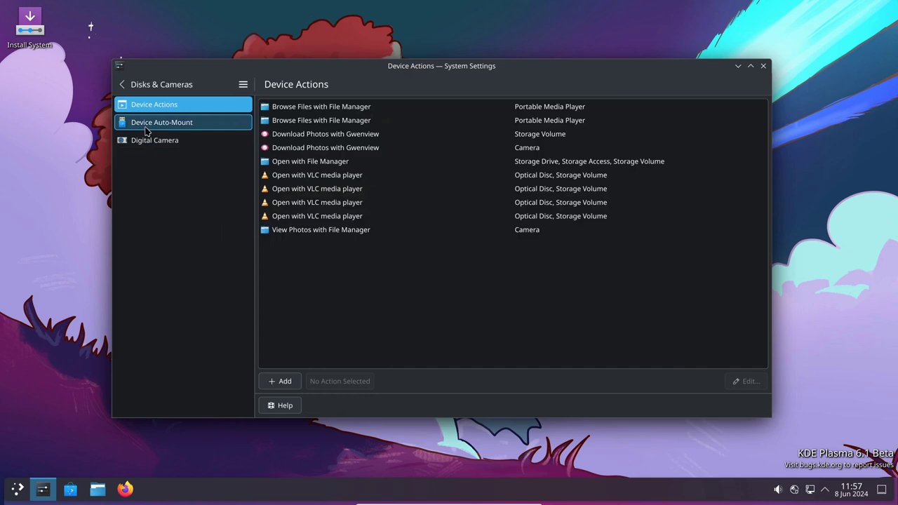
{"action": "left_click", "coordinate": [136, 123]}
{"action": "left_click", "coordinate": [140, 139]}
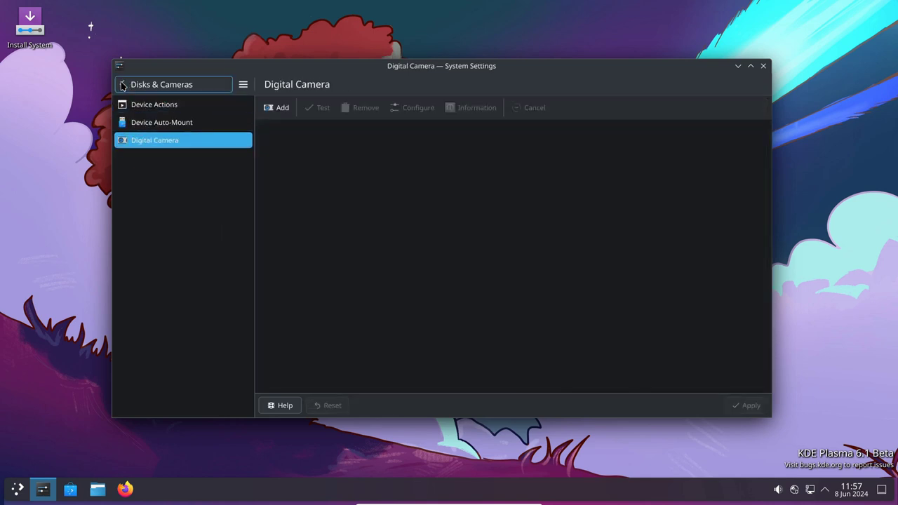
{"action": "left_click", "coordinate": [122, 84]}
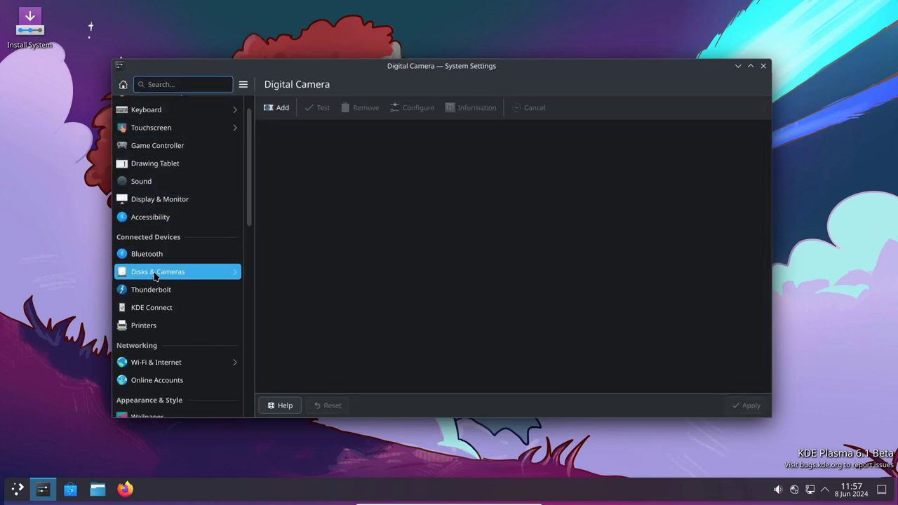
Open the Wallpaper page in the Appearance & Style section of the settings
{"action": "scroll", "coordinate": [156, 277], "scroll_direction": "down", "scroll_amount": 2}
{"action": "scroll", "coordinate": [161, 321], "scroll_direction": "down", "scroll_amount": 1}
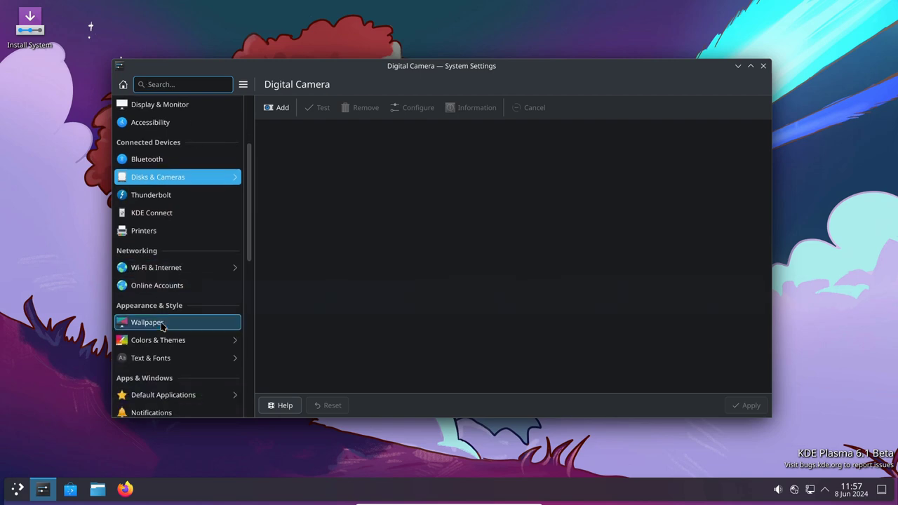
{"action": "left_click", "coordinate": [160, 321]}
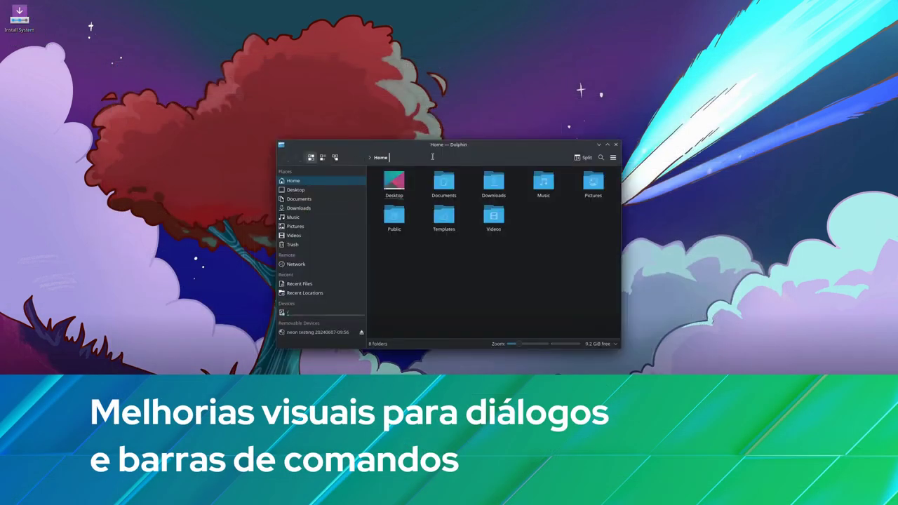
Search the files by name for "download" from the Home folder in Dolphin
{"action": "left_click", "coordinate": [601, 158]}
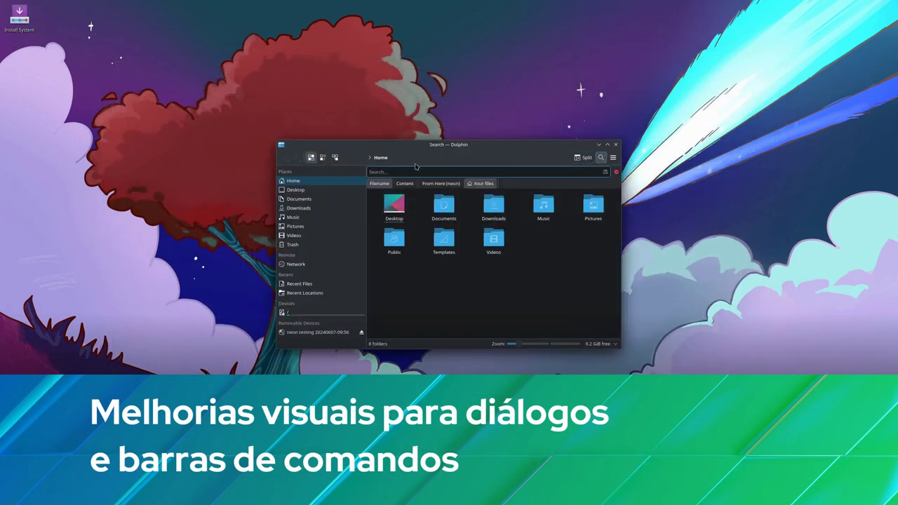
{"action": "type", "text": "download"}
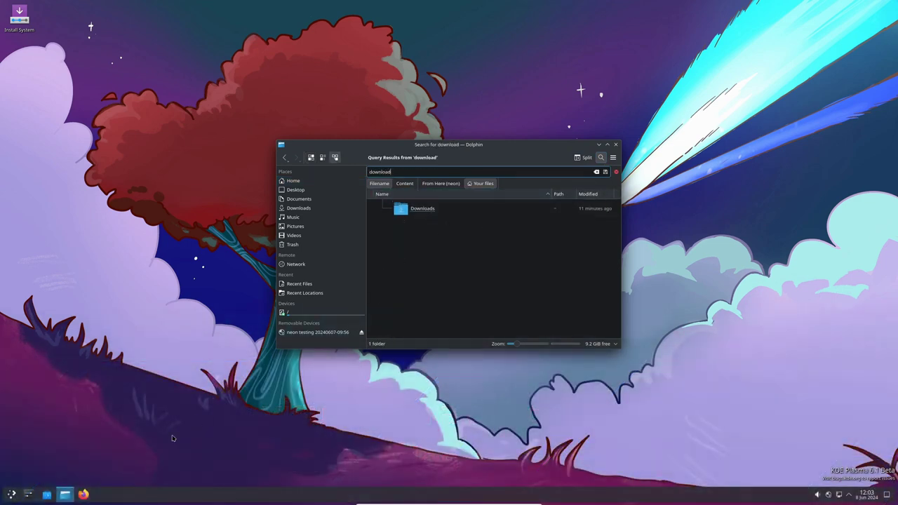
Open System Settings, move its window higher on the desktop and search the settings for "then"
{"action": "left_click", "coordinate": [28, 494]}
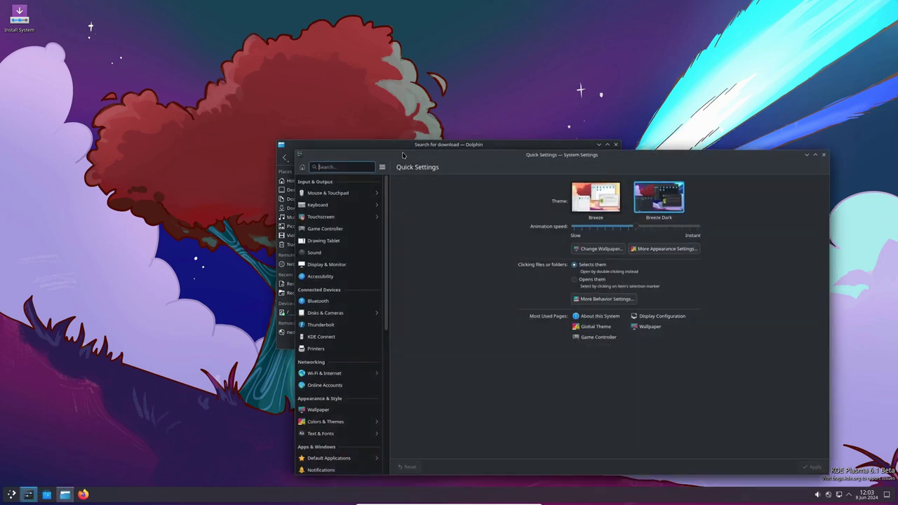
{"action": "left_click_drag", "start_coordinate": [583, 159], "coordinate": [597, 78]}
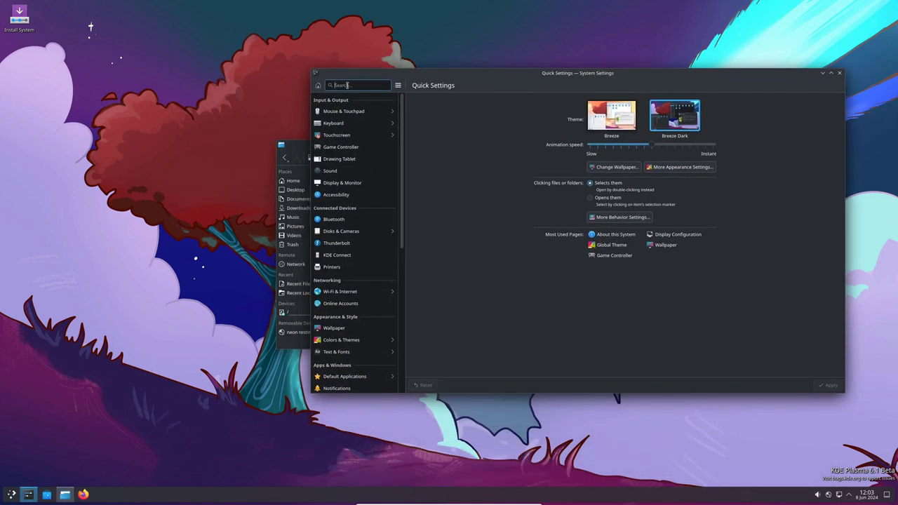
{"action": "type", "text": "them"}
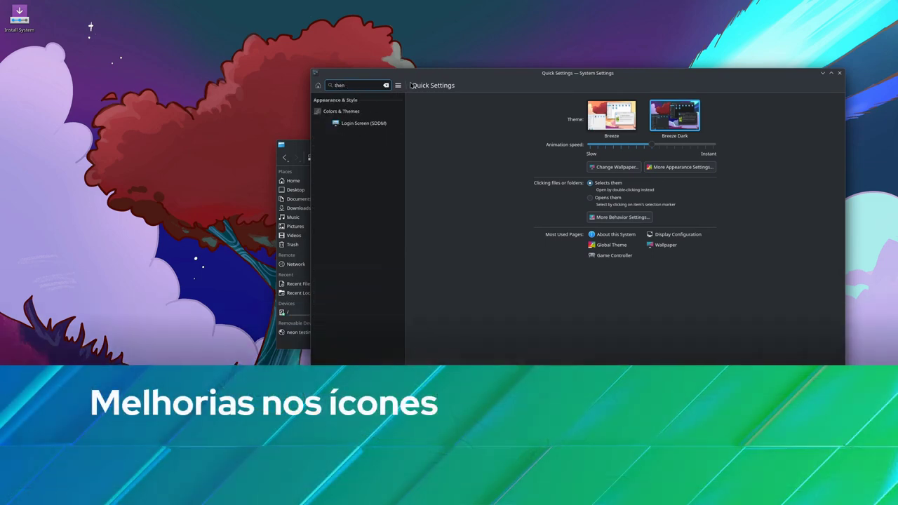
{"action": "left_click", "coordinate": [398, 85]}
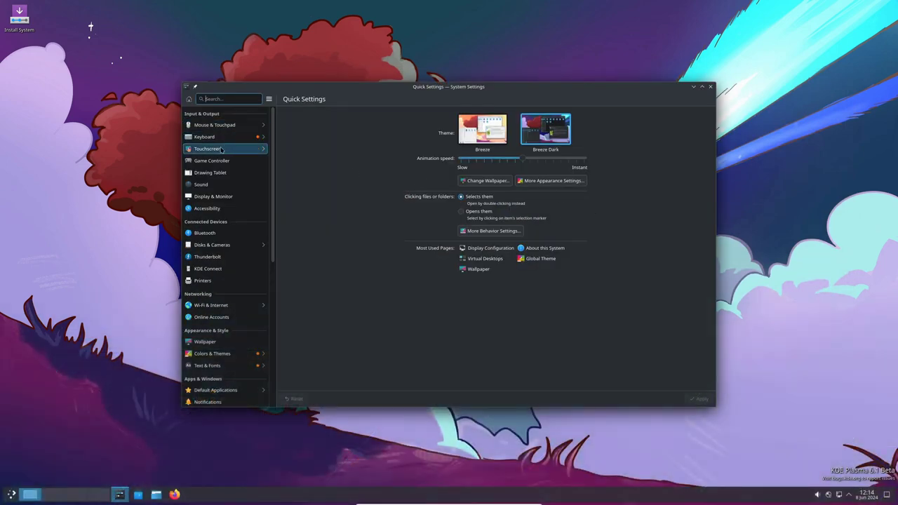
View the Display & Monitor settings, and search the settings for "virtual" to open the Virtual Desktops page
{"action": "left_click", "coordinate": [208, 196]}
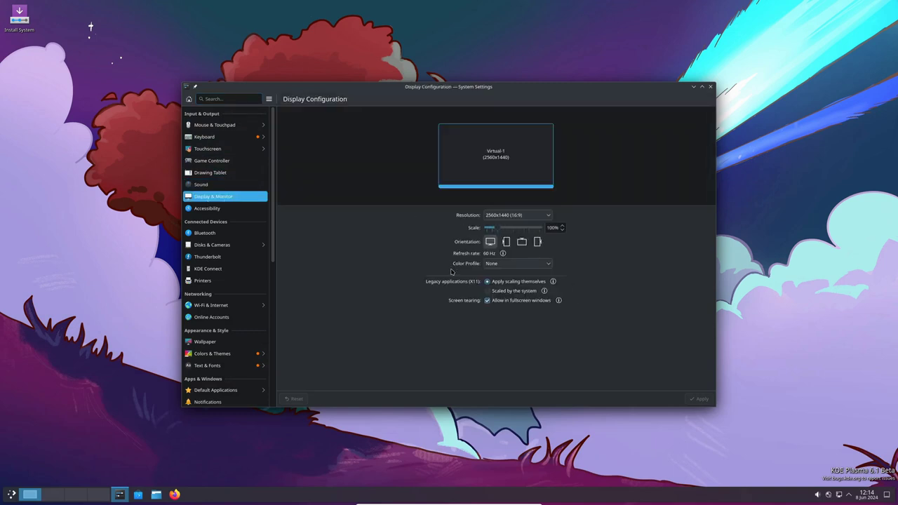
{"action": "left_click", "coordinate": [213, 99]}
{"action": "type", "text": "virtual"}
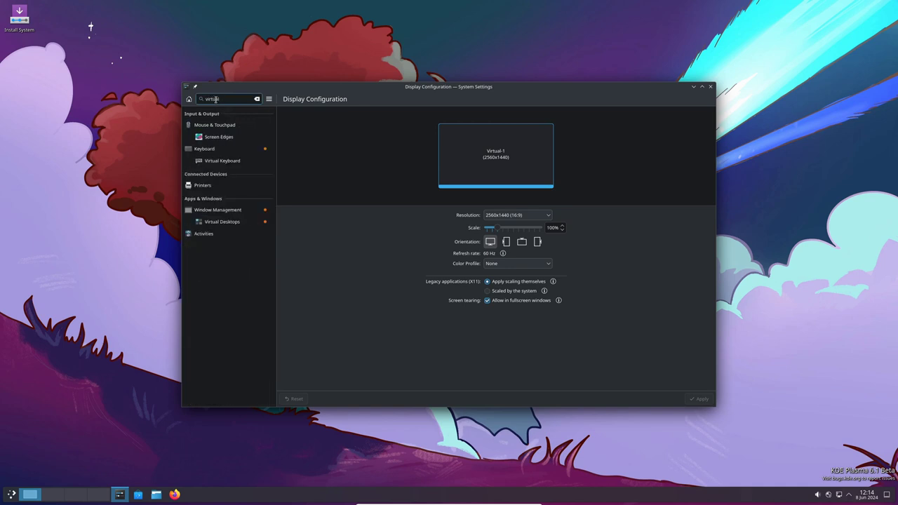
{"action": "left_click", "coordinate": [219, 219]}
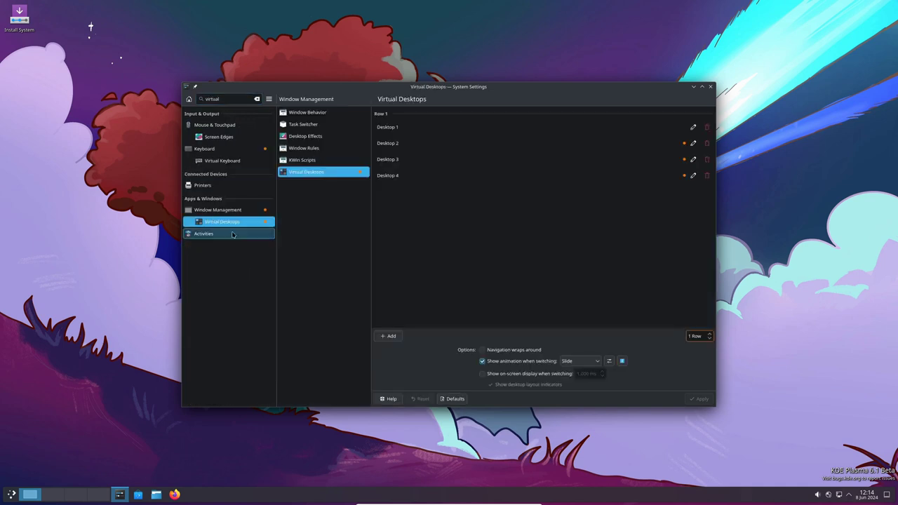
Cycle through the virtual desktops with the pager to view them
{"action": "left_click", "coordinate": [60, 491]}
{"action": "left_click", "coordinate": [76, 495]}
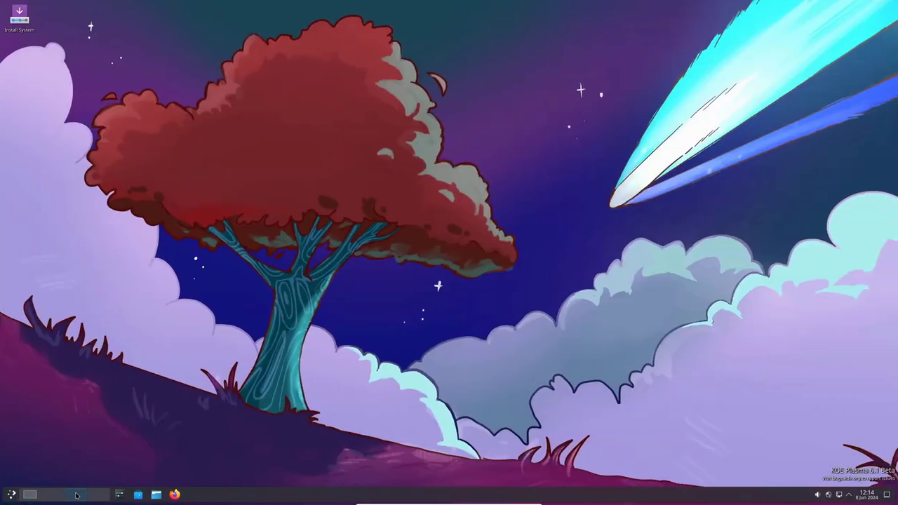
{"action": "scroll", "coordinate": [70, 496], "scroll_direction": "down", "scroll_amount": 1}
{"action": "scroll", "coordinate": [35, 496], "scroll_direction": "down", "scroll_amount": 2}
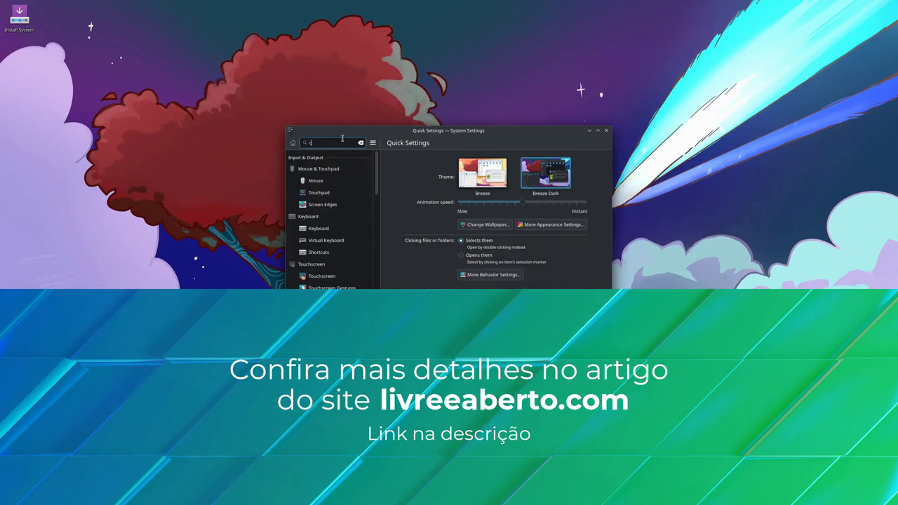
Search the settings for "colo" and open the Colors page of Colors & Themes
{"action": "type", "text": "colo"}
{"action": "left_click", "coordinate": [323, 180]}
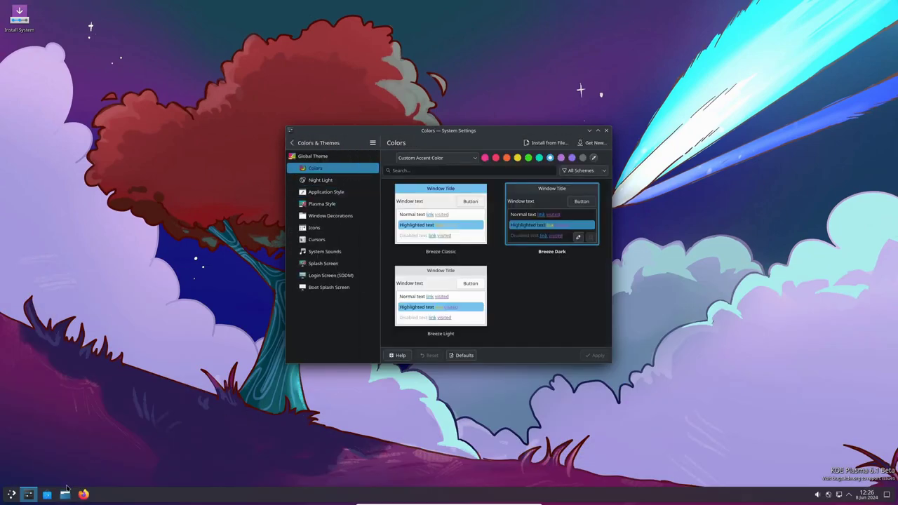
Open the Dolphin file manager and arrange its window beside the Colors settings window so both can be seen
{"action": "left_click", "coordinate": [64, 494]}
{"action": "left_click_drag", "start_coordinate": [479, 148], "coordinate": [329, 119]}
{"action": "left_click_drag", "start_coordinate": [505, 131], "coordinate": [649, 175]}
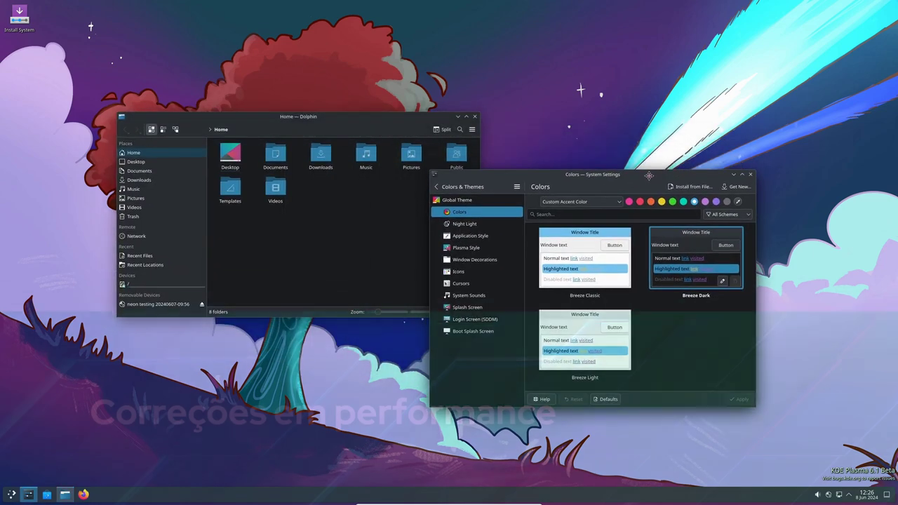
Try the red and orange accent colors in succession, and finally choose the violet one
{"action": "left_click", "coordinate": [640, 202]}
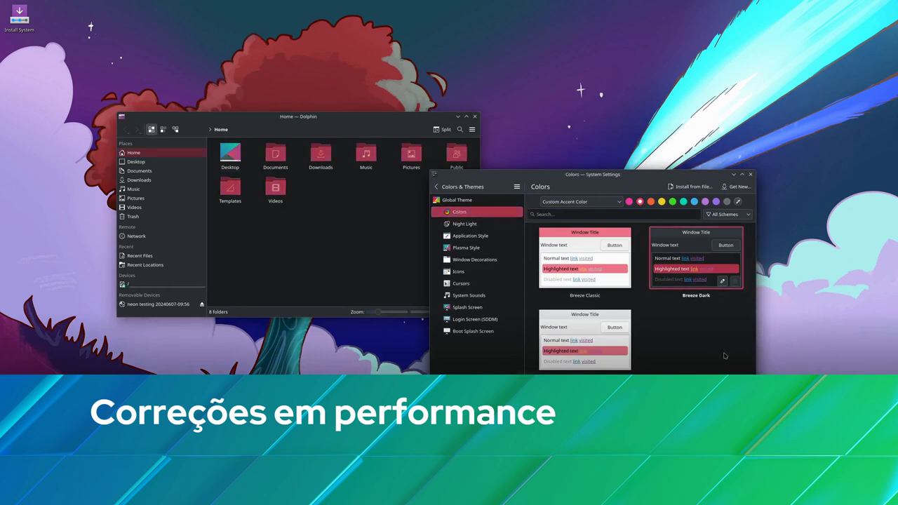
{"action": "left_click", "coordinate": [651, 202]}
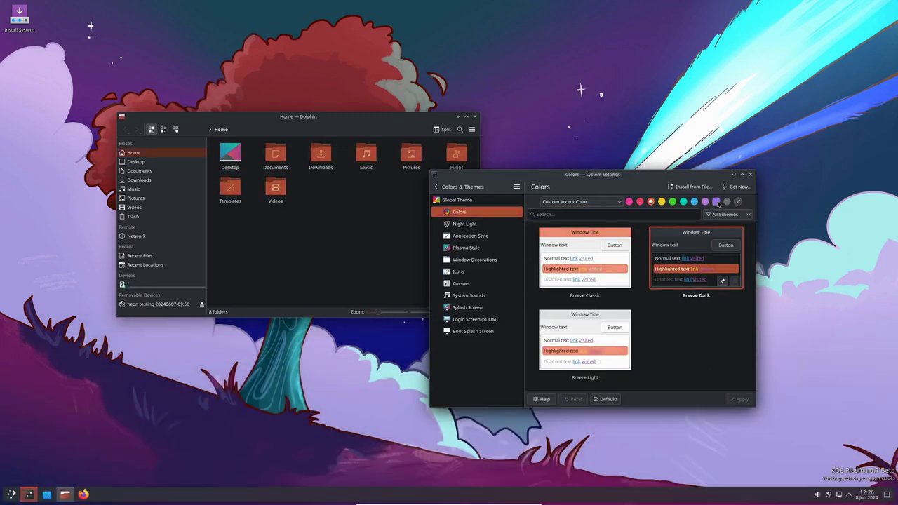
{"action": "left_click", "coordinate": [715, 201]}
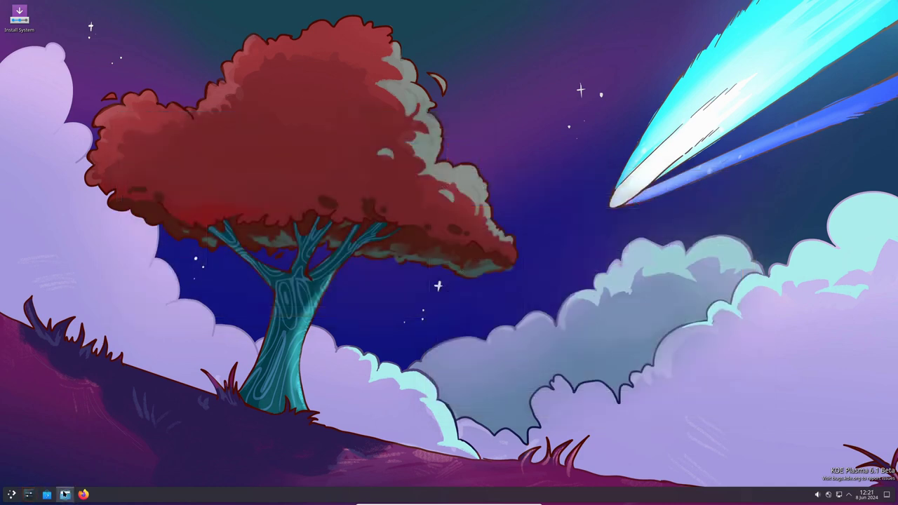
Open Dolphin and search the files by name for "downloads", "documents" and "pictures", and start another search term
{"action": "left_click", "coordinate": [64, 495]}
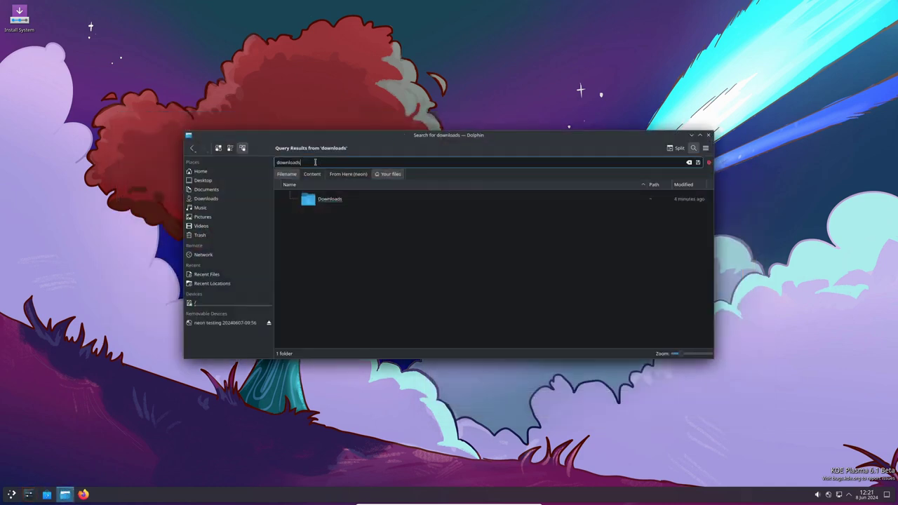
{"action": "left_click_drag", "start_coordinate": [315, 162], "coordinate": [273, 162]}
{"action": "type", "text": "documents"}
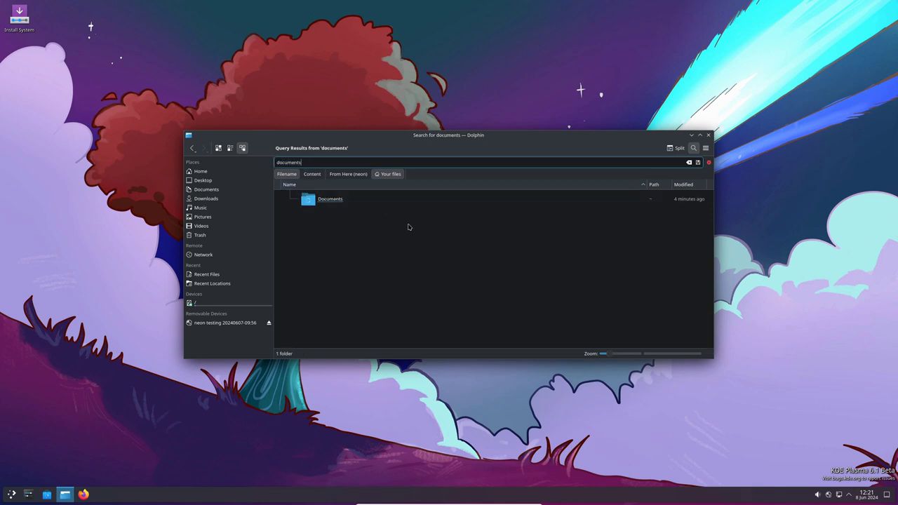
{"action": "left_click_drag", "start_coordinate": [306, 162], "coordinate": [267, 164]}
{"action": "type", "text": "pictures"}
{"action": "left_click_drag", "start_coordinate": [300, 162], "coordinate": [272, 162]}
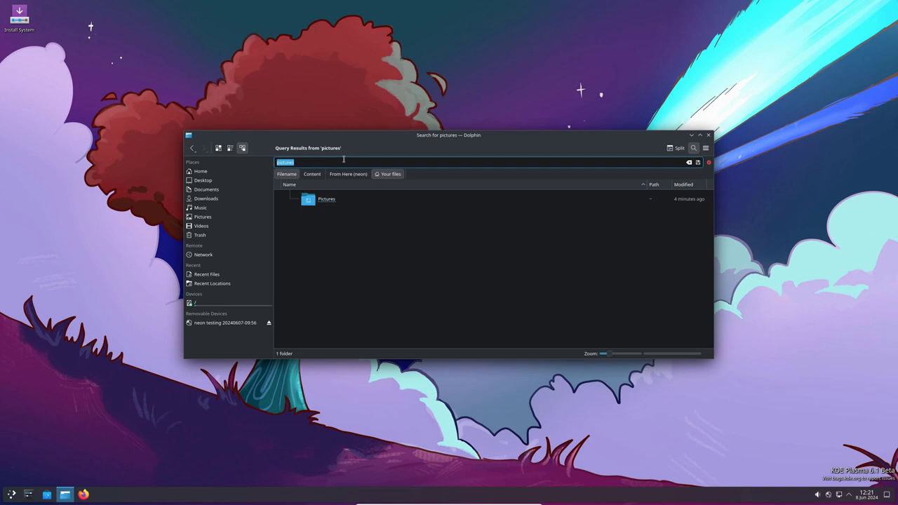
{"action": "type", "text": "m"}
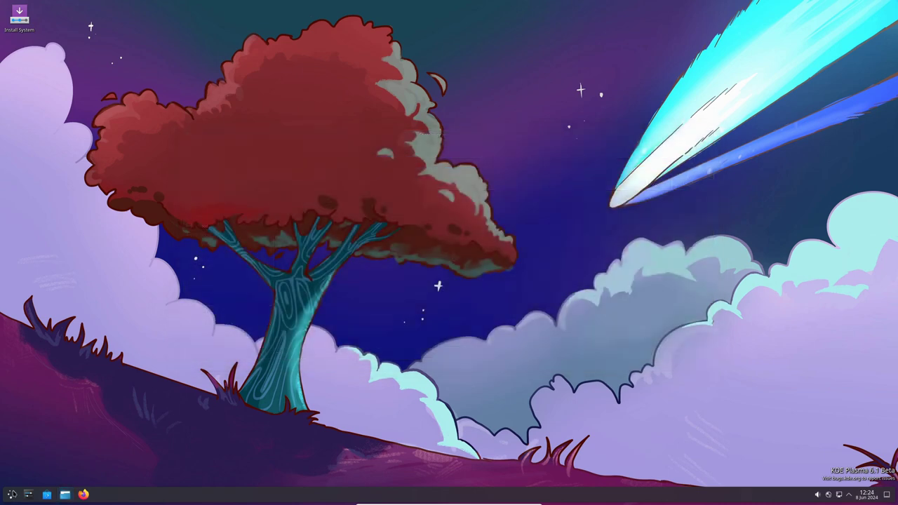
Open the application launcher, show the Utilities category, and search for "de" and "br", clearing the search each time
{"action": "left_click", "coordinate": [12, 494]}
{"action": "left_click", "coordinate": [26, 437]}
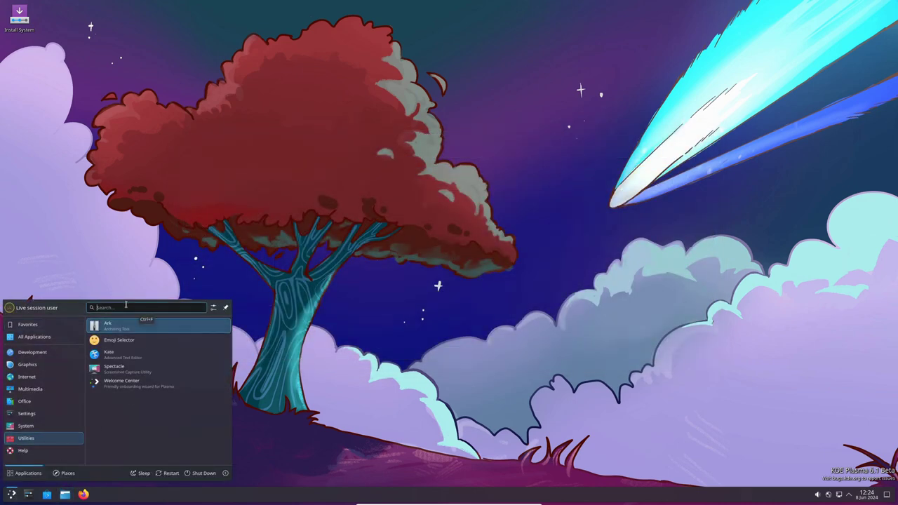
{"action": "type", "text": "de"}
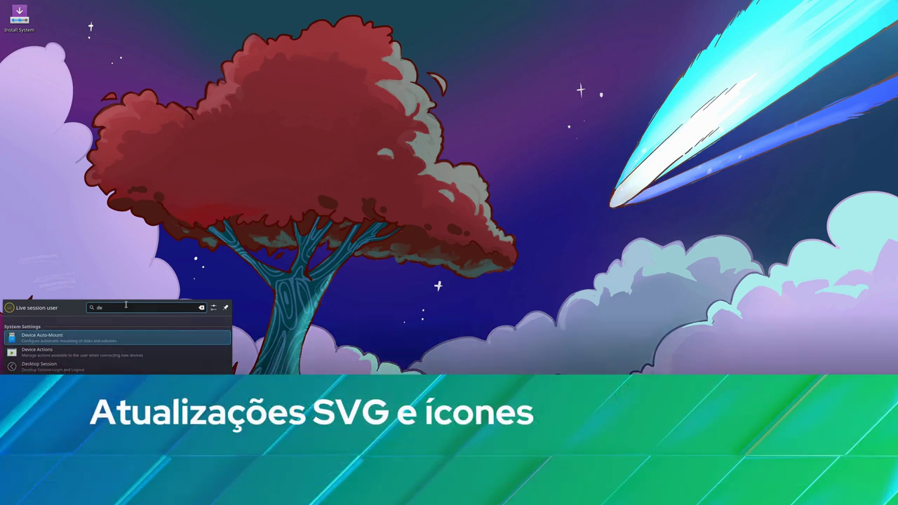
{"action": "key", "text": "BackSpace"}
{"action": "key", "text": "BackSpace"}
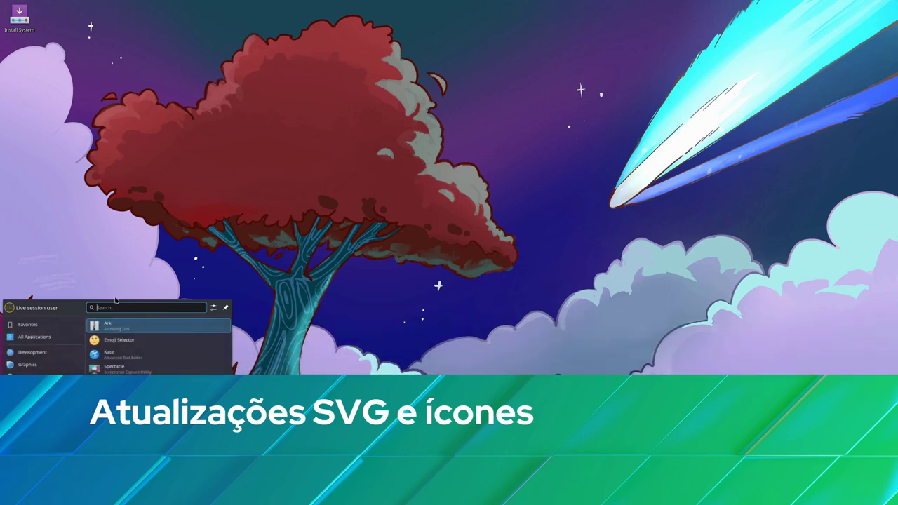
{"action": "type", "text": "br"}
{"action": "key", "text": "BackSpace"}
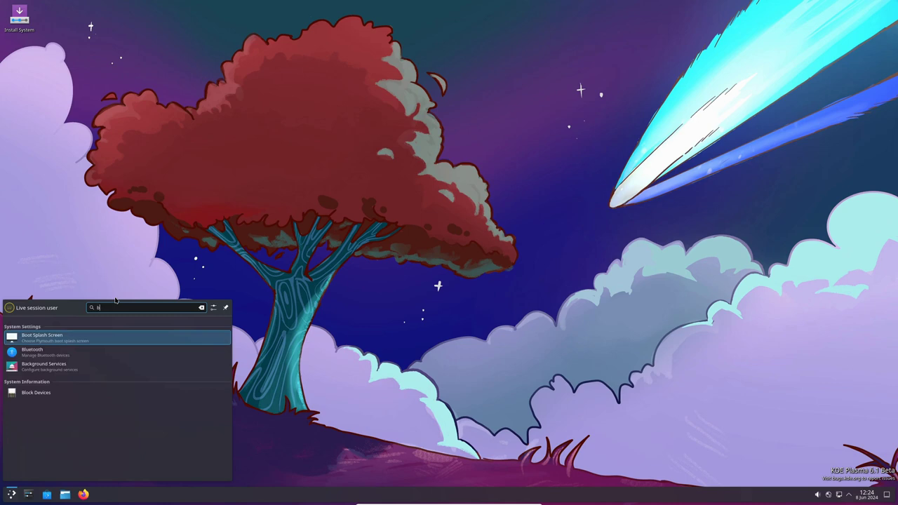
{"action": "key", "text": "BackSpace"}
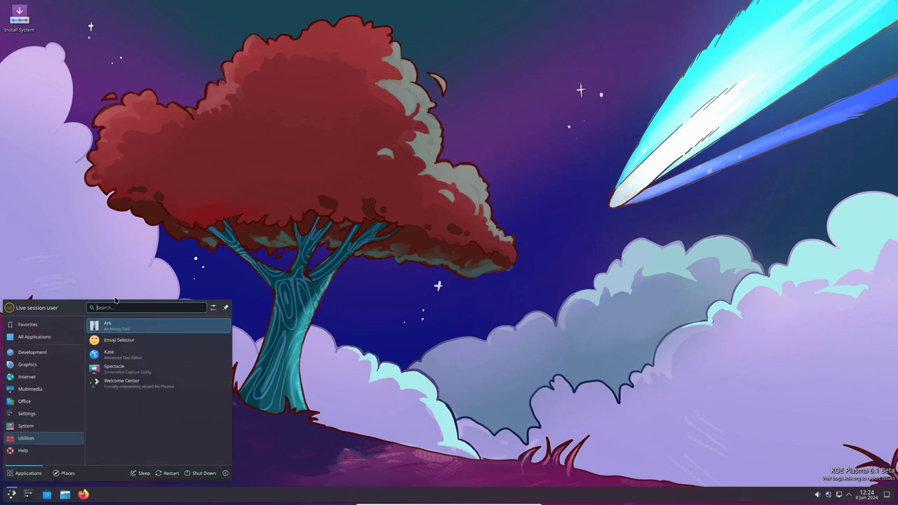
Search the application launcher for "welc", clear the term, and search for "inter"
{"action": "type", "text": "welco"}
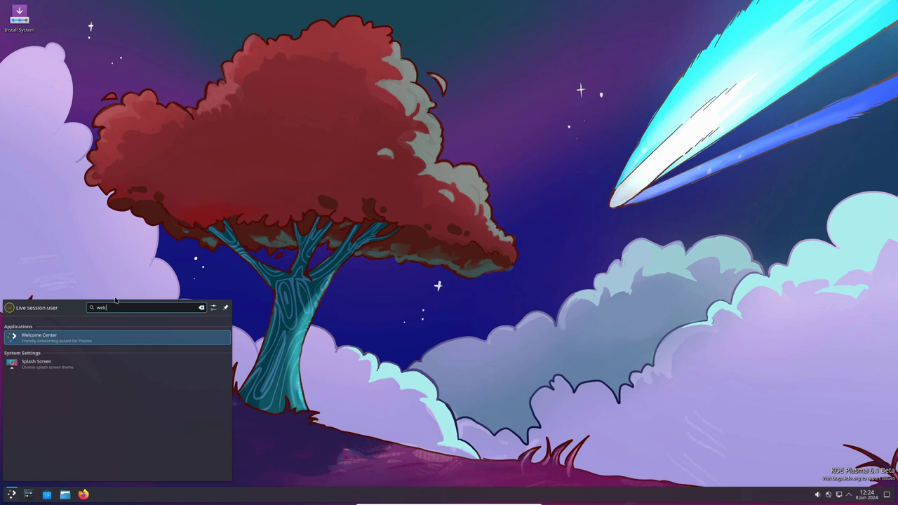
{"action": "key", "text": "BackSpace"}
{"action": "key", "text": "BackSpace"}
{"action": "key", "text": "BackSpace"}
{"action": "key", "text": "BackSpace"}
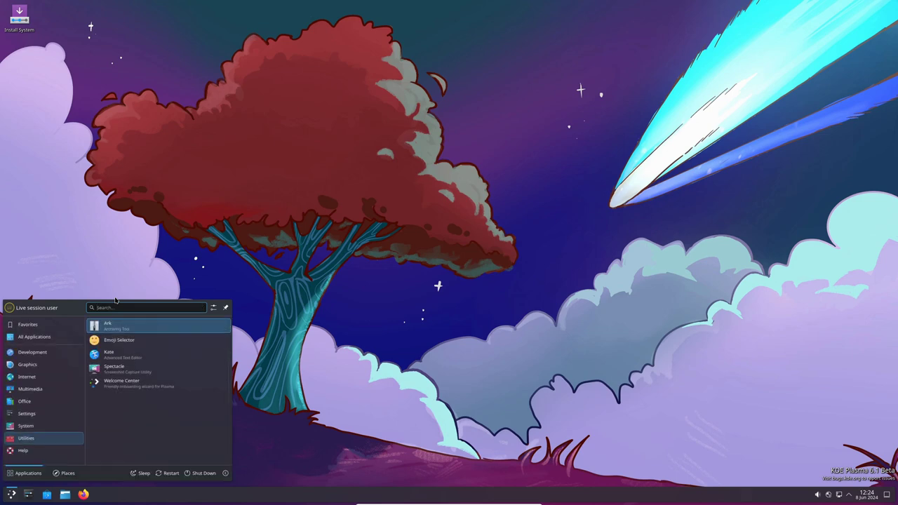
{"action": "type", "text": "inter"}
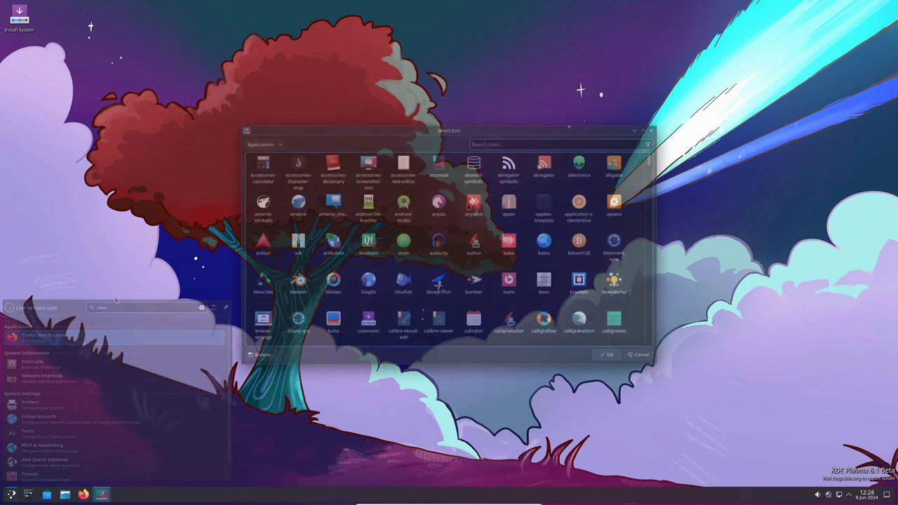
Enlarge the Select Icon dialog and look through the Applications icons down to the end of the list and partway back
{"action": "left_click_drag", "start_coordinate": [651, 363], "coordinate": [771, 418]}
{"action": "scroll", "coordinate": [719, 300], "scroll_direction": "down", "scroll_amount": 3}
{"action": "scroll", "coordinate": [712, 300], "scroll_direction": "down", "scroll_amount": 10}
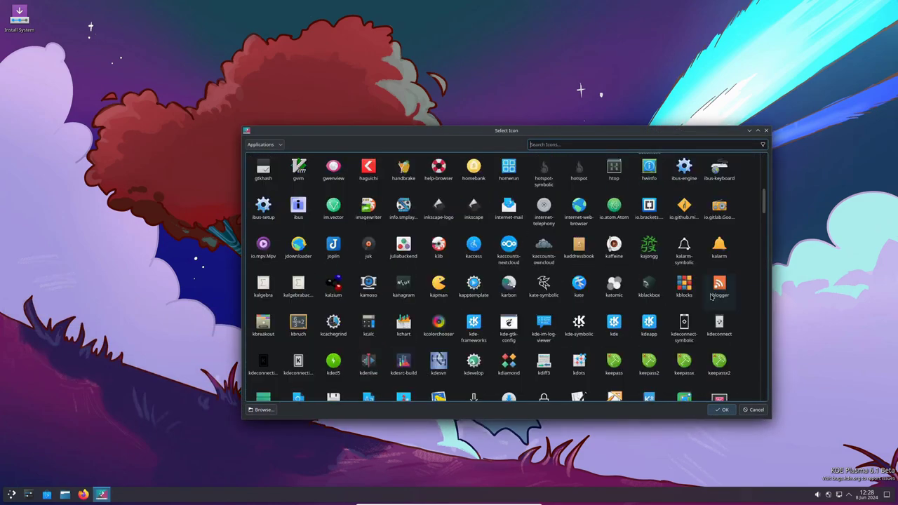
{"action": "scroll", "coordinate": [712, 300], "scroll_direction": "down", "scroll_amount": 10}
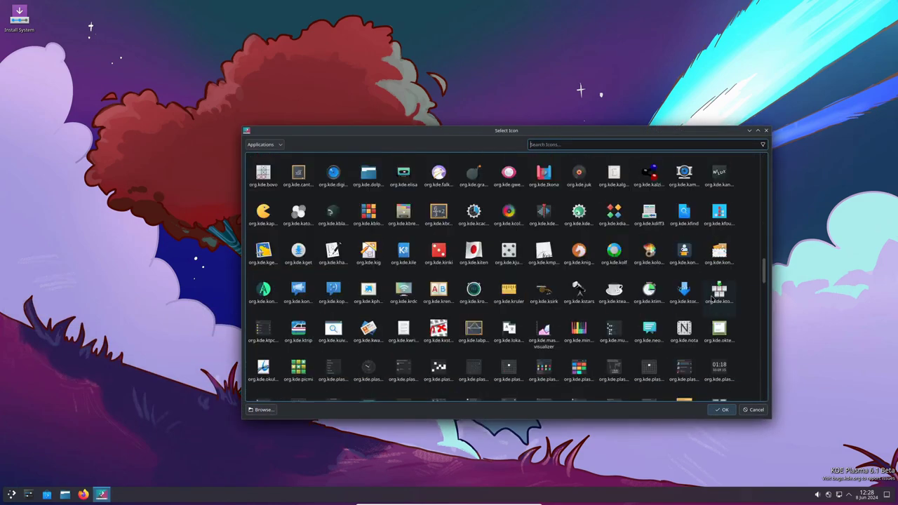
{"action": "scroll", "coordinate": [714, 301], "scroll_direction": "down", "scroll_amount": 10}
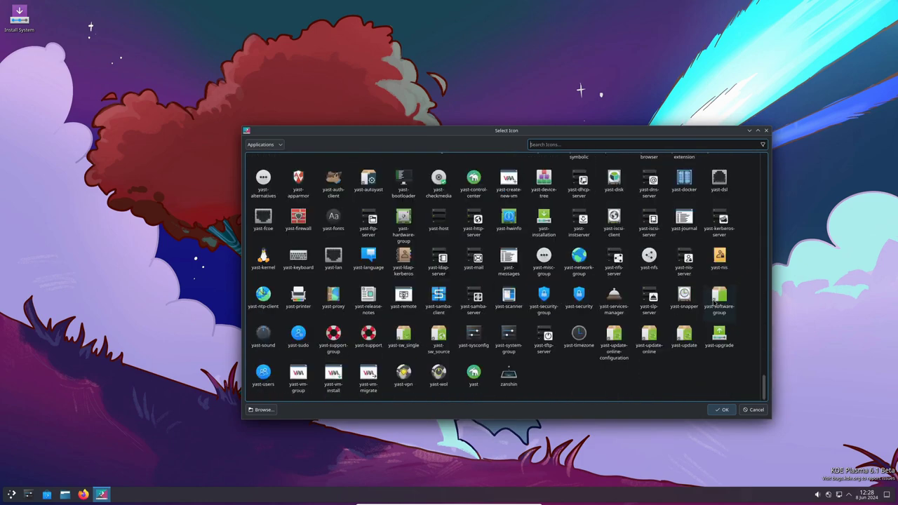
{"action": "scroll", "coordinate": [713, 300], "scroll_direction": "up", "scroll_amount": 10}
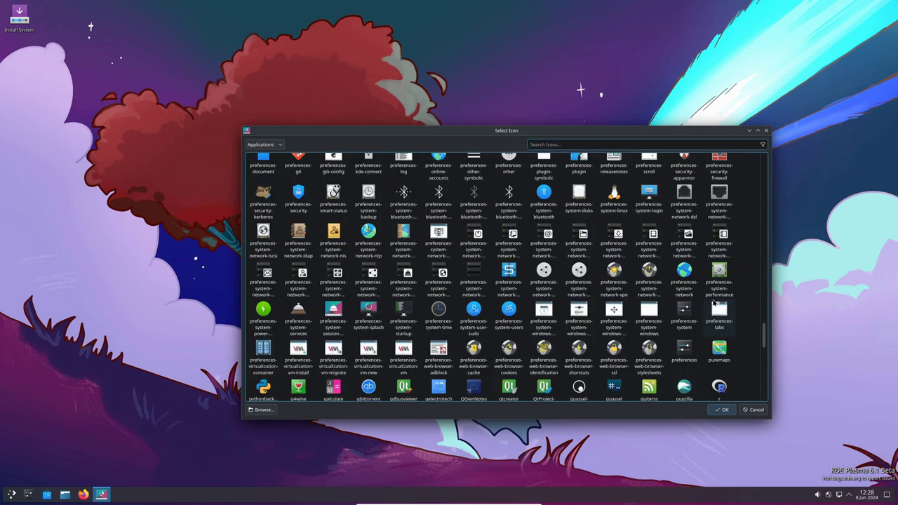
{"action": "scroll", "coordinate": [713, 301], "scroll_direction": "up", "scroll_amount": 10}
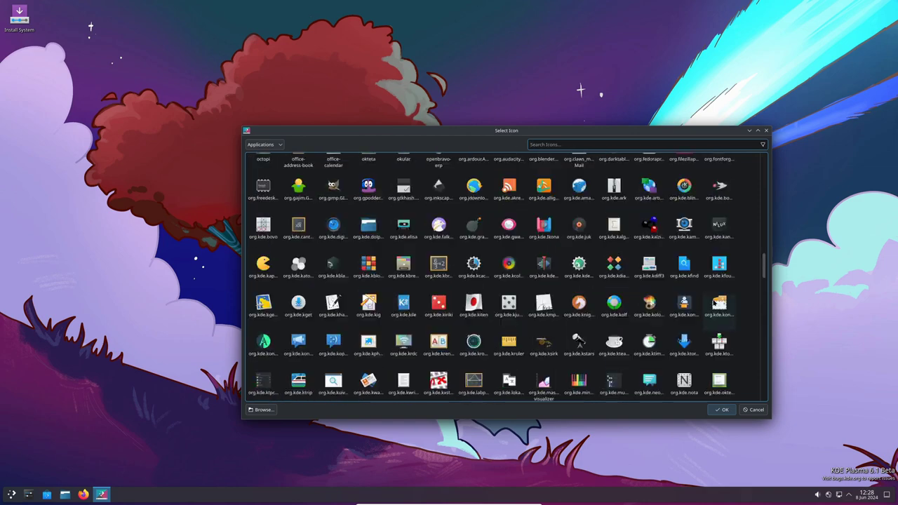
{"action": "scroll", "coordinate": [714, 302], "scroll_direction": "up", "scroll_amount": 5}
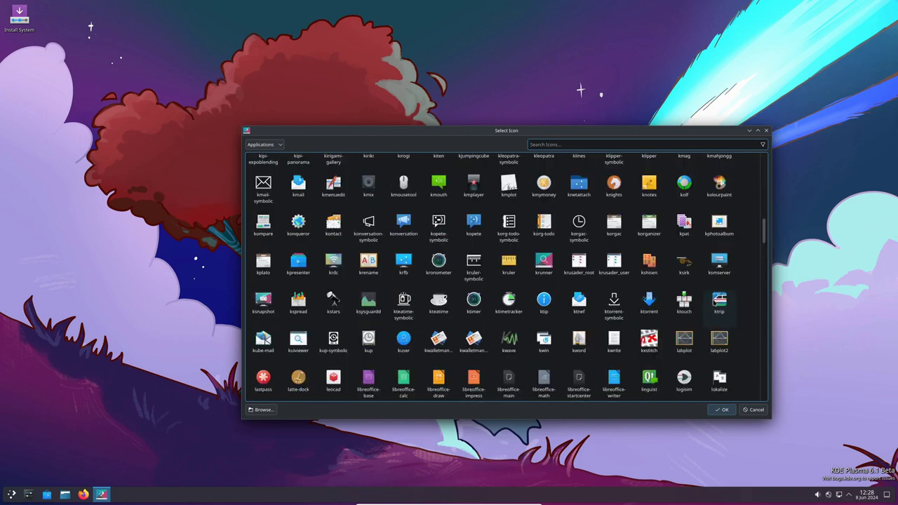
{"action": "scroll", "coordinate": [713, 300], "scroll_direction": "up", "scroll_amount": 5}
Switch the icon category to Emblems and view its icons, and finally choose the Mimetypes category
{"action": "left_click", "coordinate": [280, 145]}
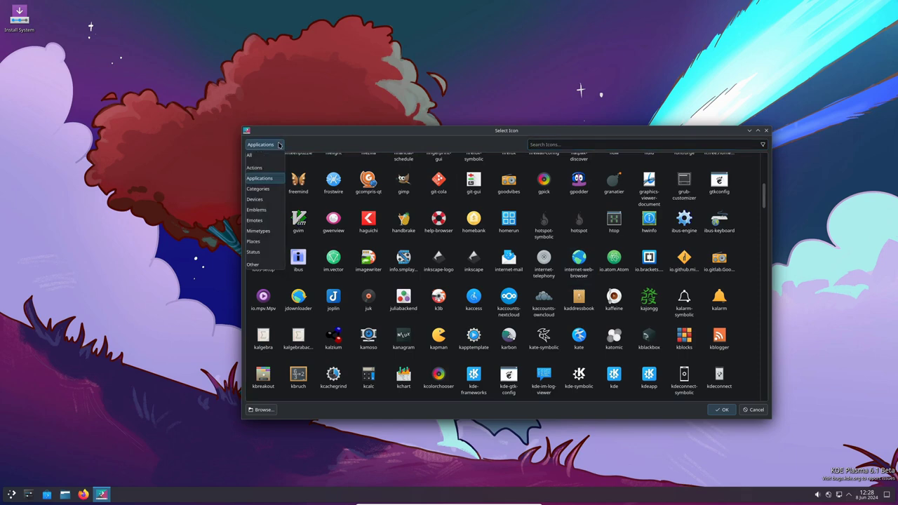
{"action": "left_click", "coordinate": [267, 211]}
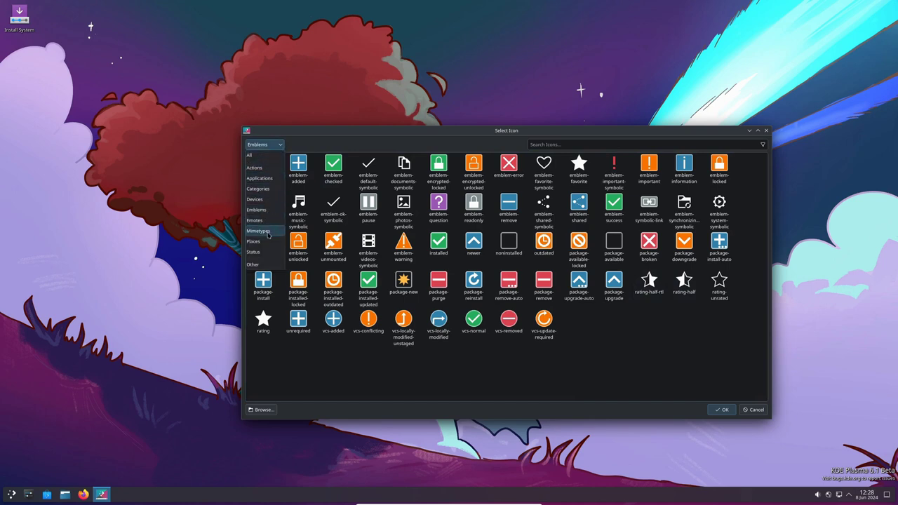
{"action": "left_click", "coordinate": [269, 232]}
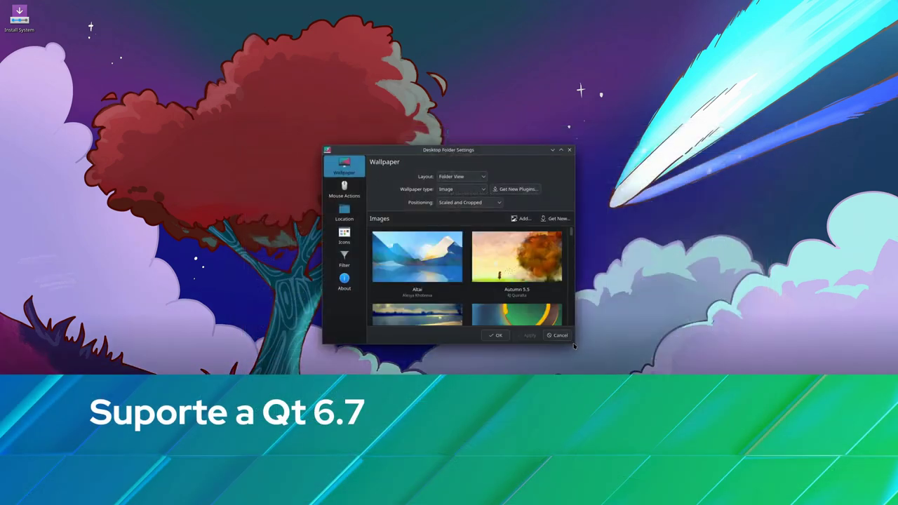
Enlarge the Desktop Folder Settings window, reposition it on the desktop, and browse the available wallpaper images
{"action": "left_click_drag", "start_coordinate": [573, 343], "coordinate": [867, 407]}
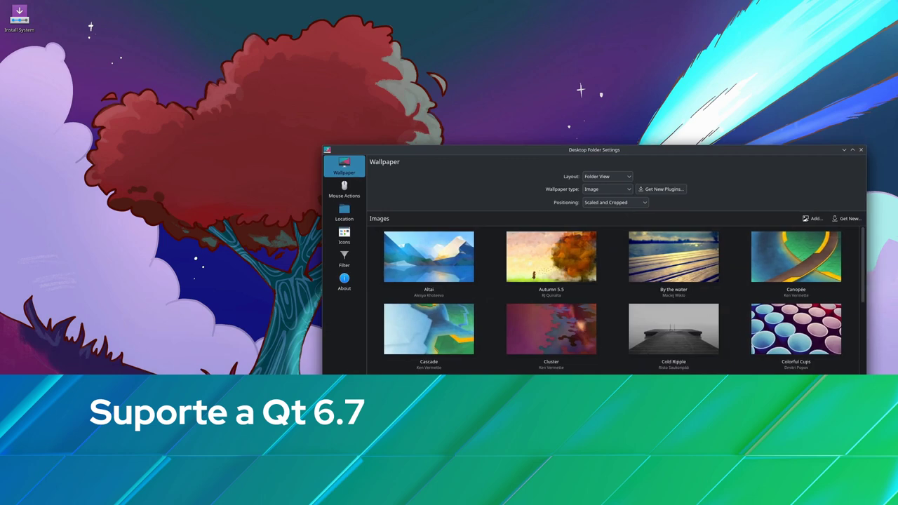
{"action": "left_click_drag", "start_coordinate": [671, 151], "coordinate": [521, 64]}
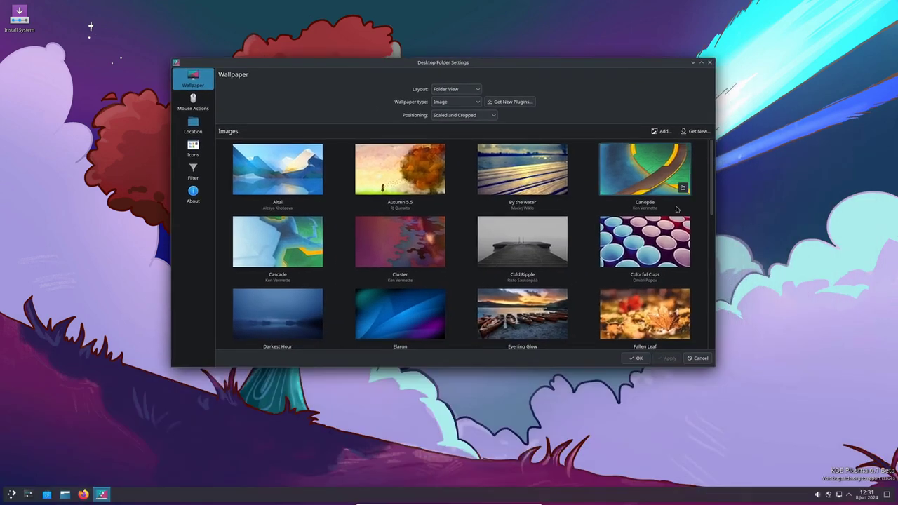
{"action": "scroll", "coordinate": [697, 202], "scroll_direction": "down", "scroll_amount": 3}
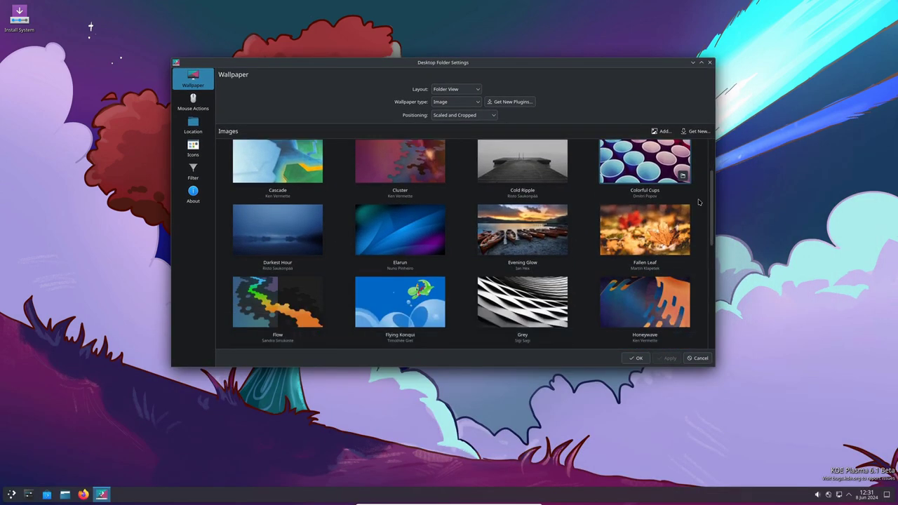
{"action": "scroll", "coordinate": [698, 202], "scroll_direction": "down", "scroll_amount": 6}
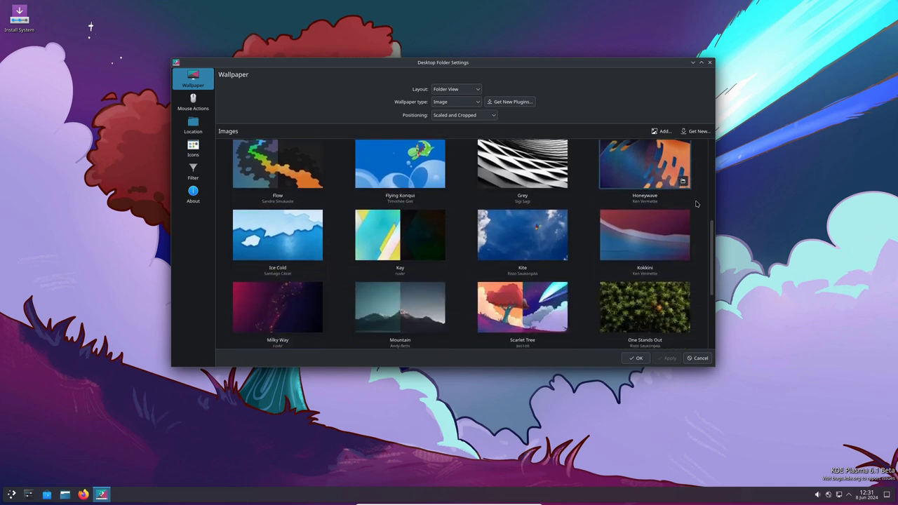
{"action": "scroll", "coordinate": [697, 205], "scroll_direction": "down", "scroll_amount": 3}
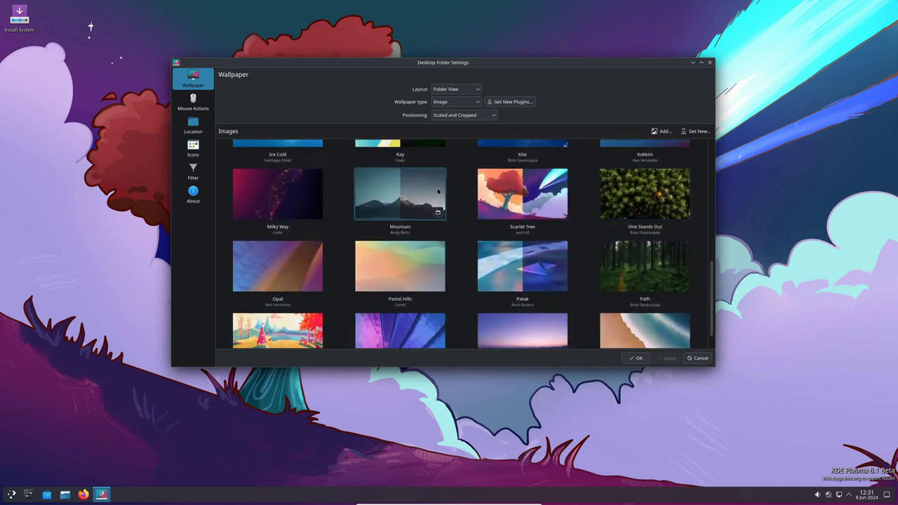
Preview the Mountain wallpaper, choose Milky Way instead, and close the desktop settings with the change applied
{"action": "left_click", "coordinate": [411, 188]}
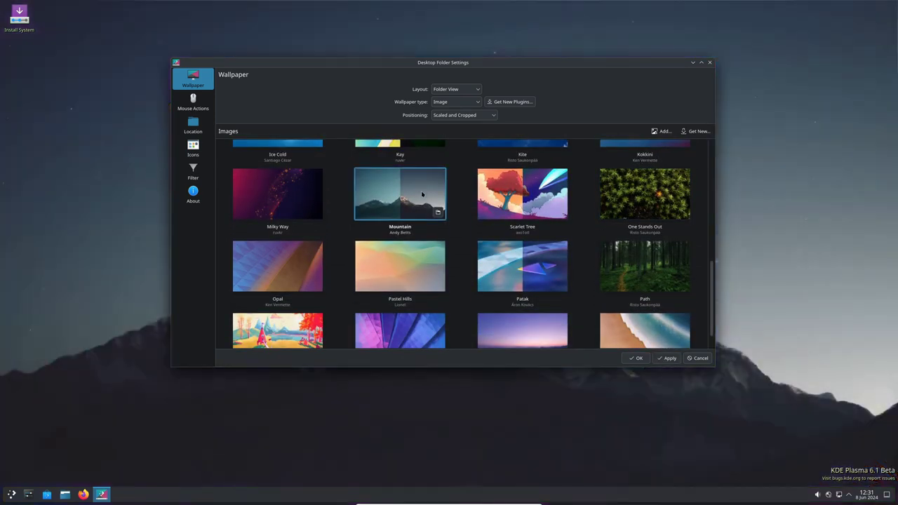
{"action": "left_click", "coordinate": [315, 196]}
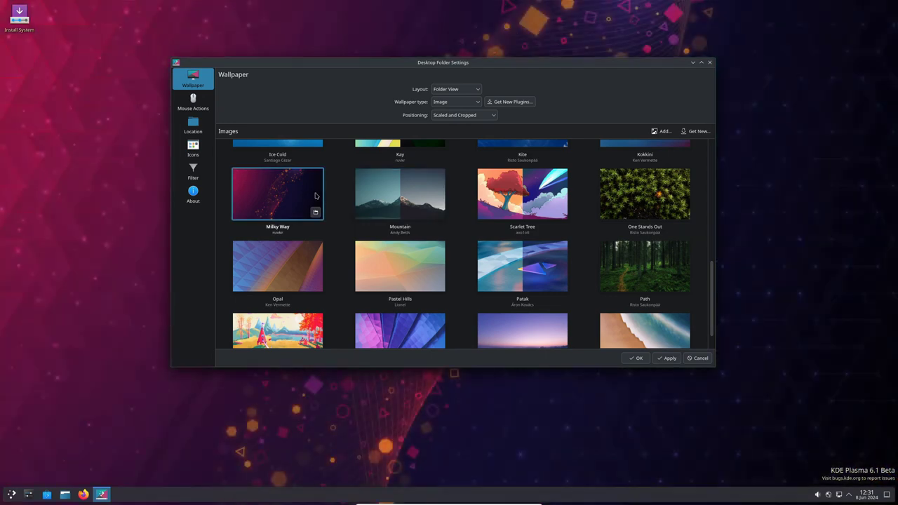
{"action": "scroll", "coordinate": [538, 280], "scroll_direction": "down", "scroll_amount": 1}
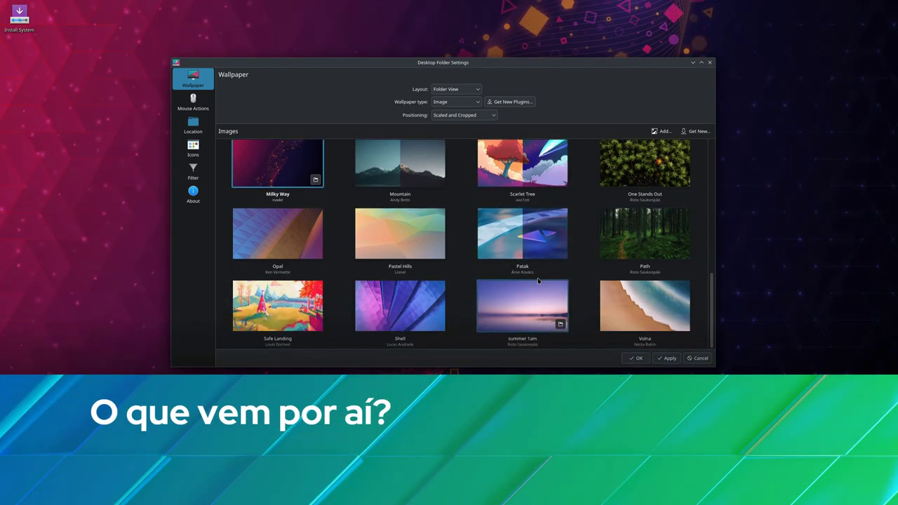
{"action": "scroll", "coordinate": [541, 307], "scroll_direction": "up", "scroll_amount": 8}
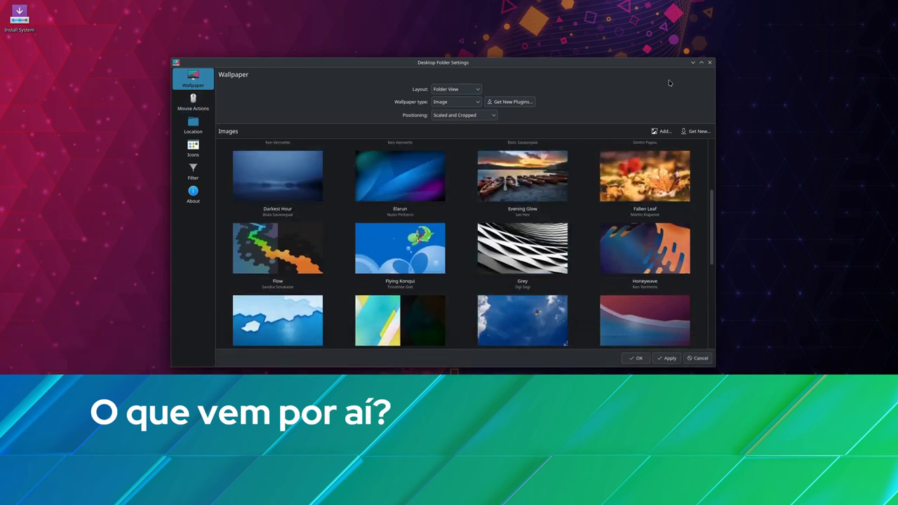
{"action": "left_click", "coordinate": [710, 62]}
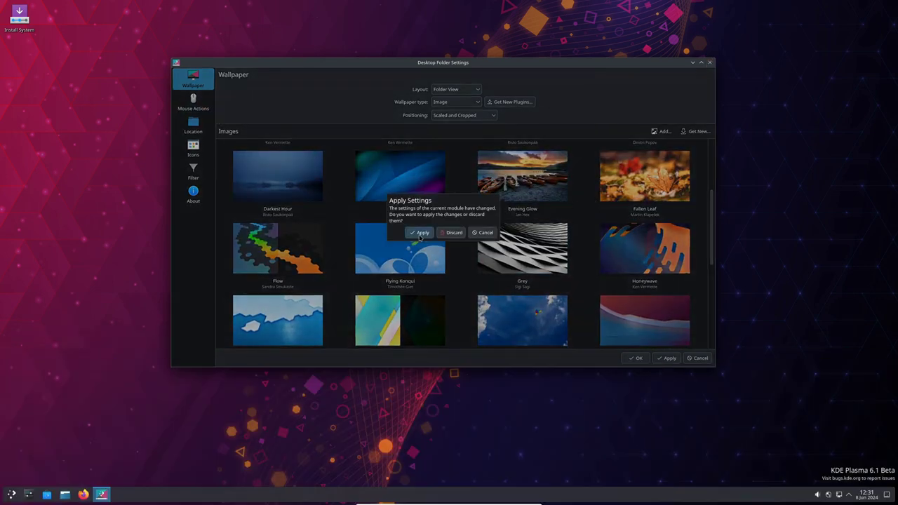
{"action": "left_click", "coordinate": [419, 232]}
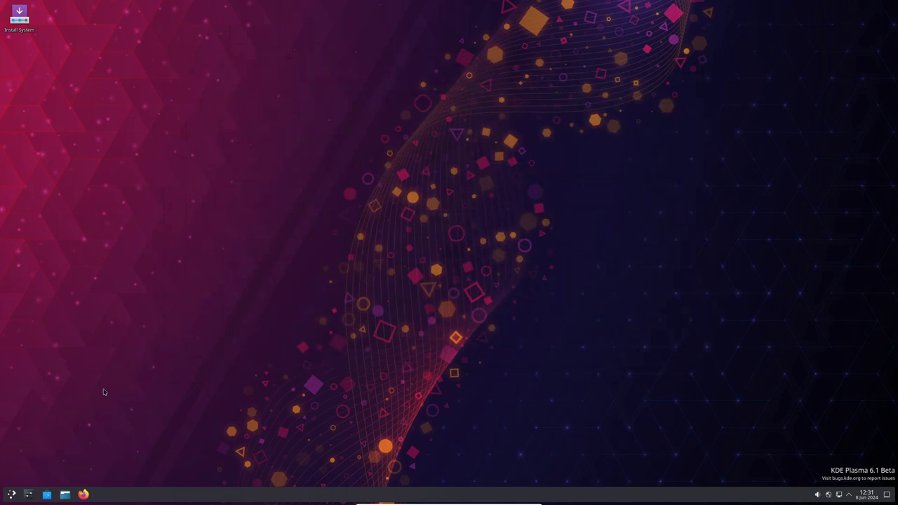
Open System Settings from the Settings category of the application launcher
{"action": "left_click", "coordinate": [12, 494]}
{"action": "mouse_move", "coordinate": [28, 414]}
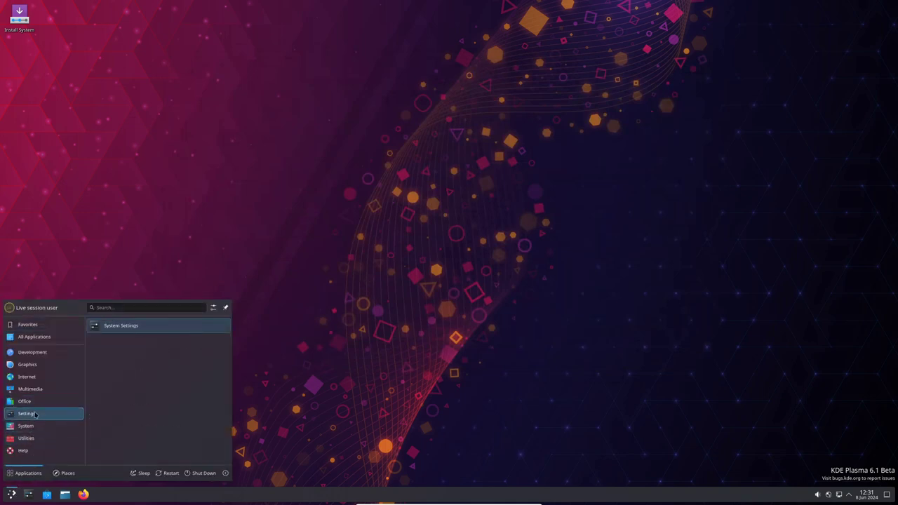
{"action": "left_click", "coordinate": [148, 326]}
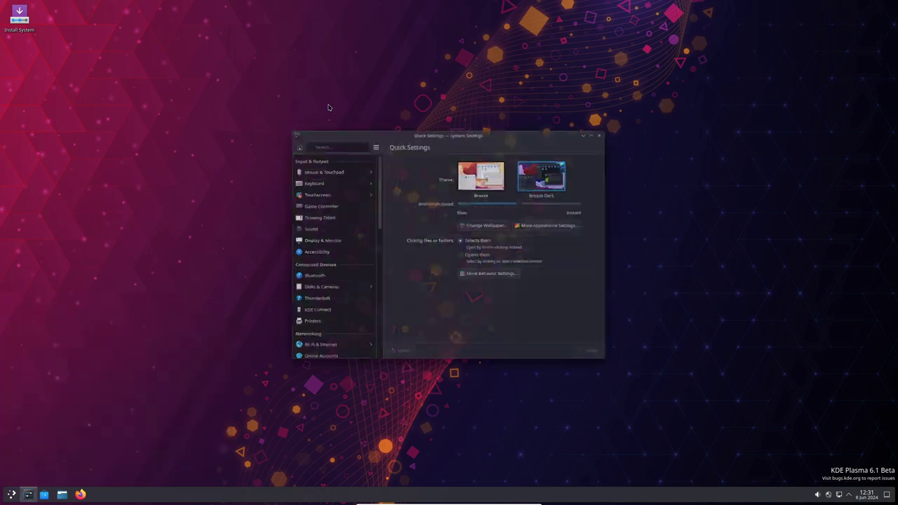
Go to the Icons page of Colors & Themes and open the window for downloading new icons
{"action": "scroll", "coordinate": [347, 190], "scroll_direction": "down", "scroll_amount": 5}
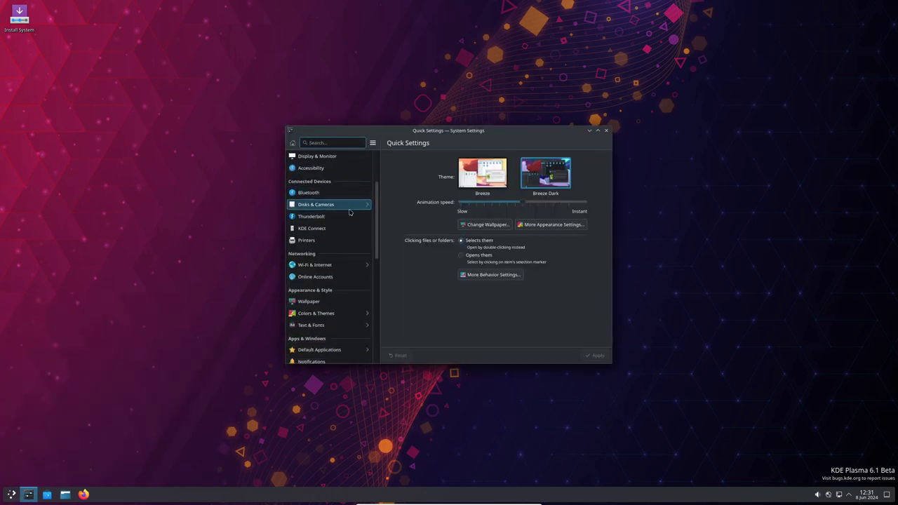
{"action": "scroll", "coordinate": [350, 213], "scroll_direction": "down", "scroll_amount": 2}
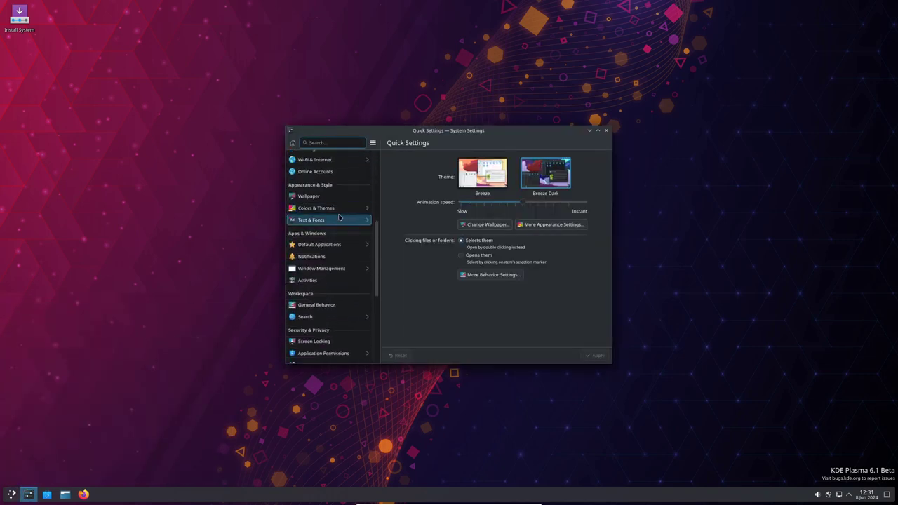
{"action": "left_click", "coordinate": [324, 208]}
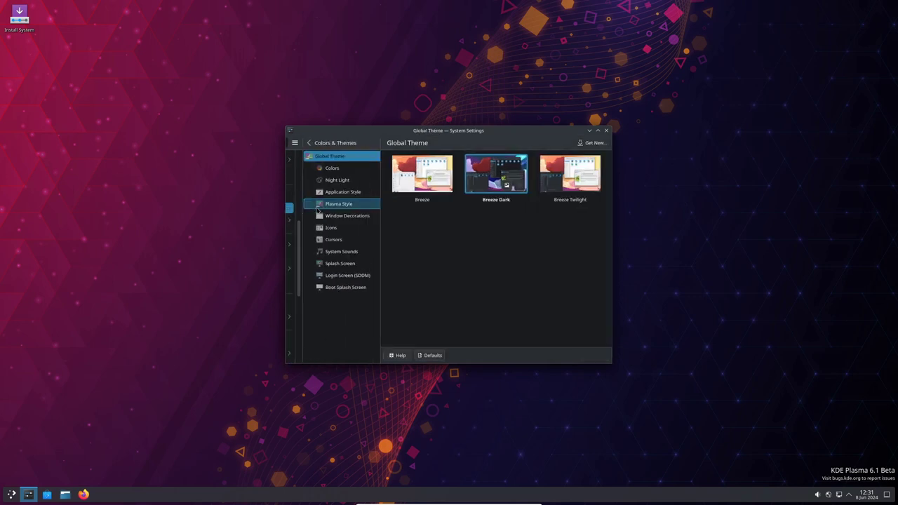
{"action": "left_click", "coordinate": [330, 227]}
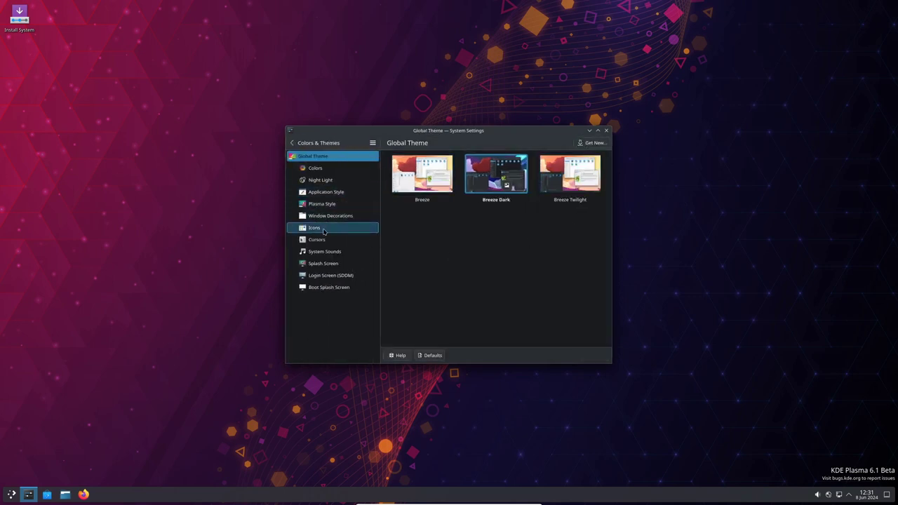
{"action": "left_click", "coordinate": [593, 143]}
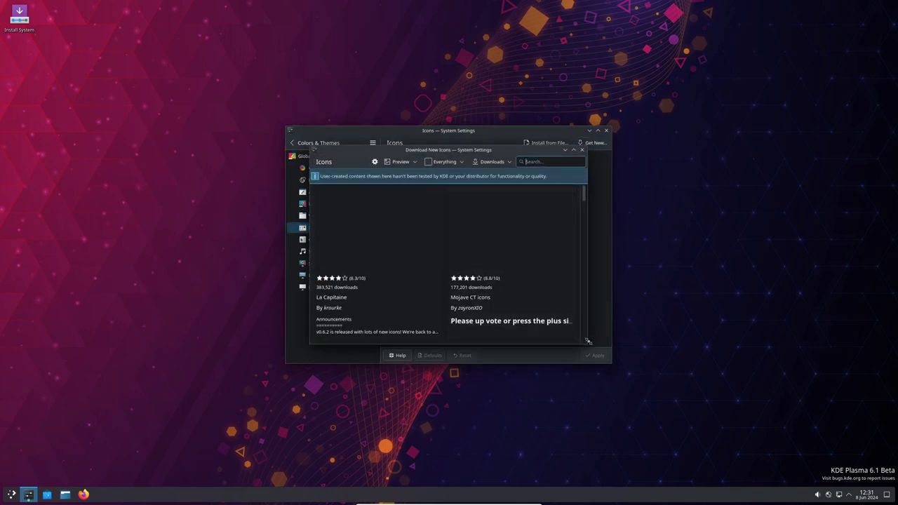
Enlarge and reposition the icon download window, search the available icon sets for "moka", and close the window
{"action": "left_click_drag", "start_coordinate": [587, 344], "coordinate": [750, 416]}
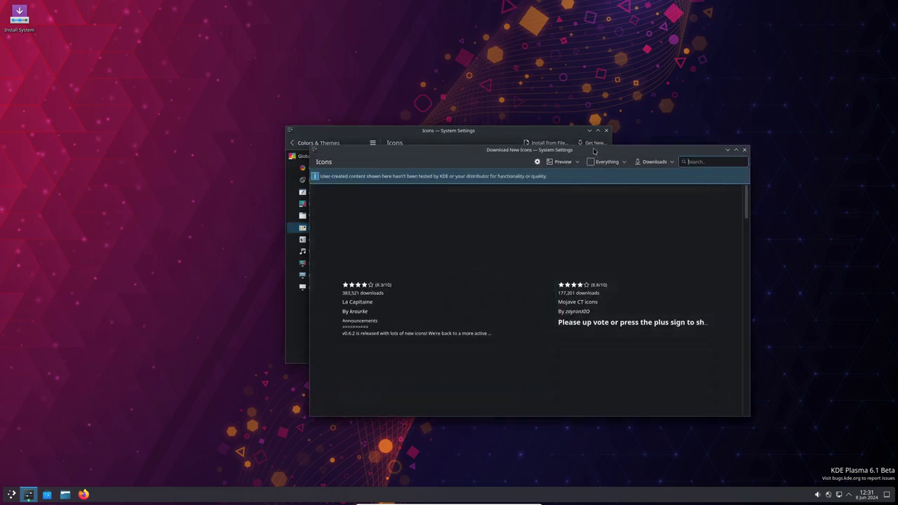
{"action": "left_click_drag", "start_coordinate": [622, 192], "coordinate": [511, 106]}
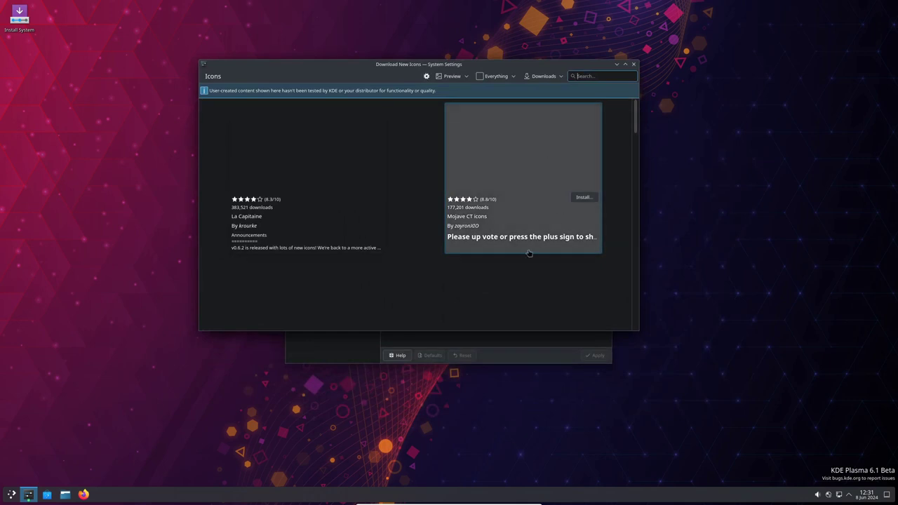
{"action": "scroll", "coordinate": [537, 260], "scroll_direction": "down", "scroll_amount": 5}
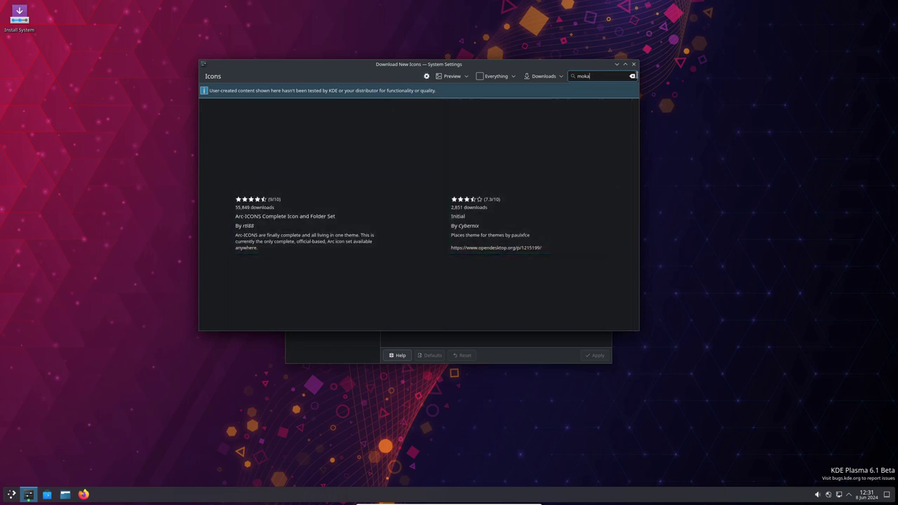
{"action": "left_click", "coordinate": [633, 64]}
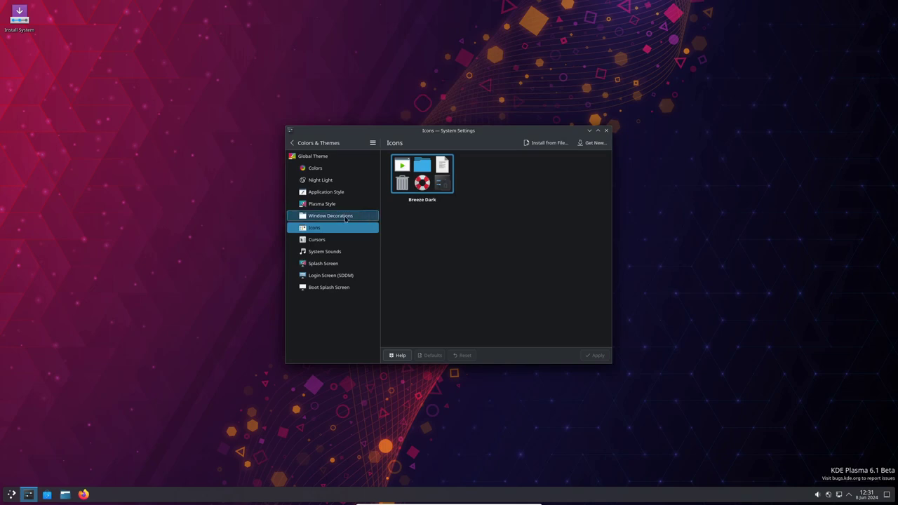
Review the switching time options for Night Light without changing them, and view the Application Style page
{"action": "left_click", "coordinate": [321, 180]}
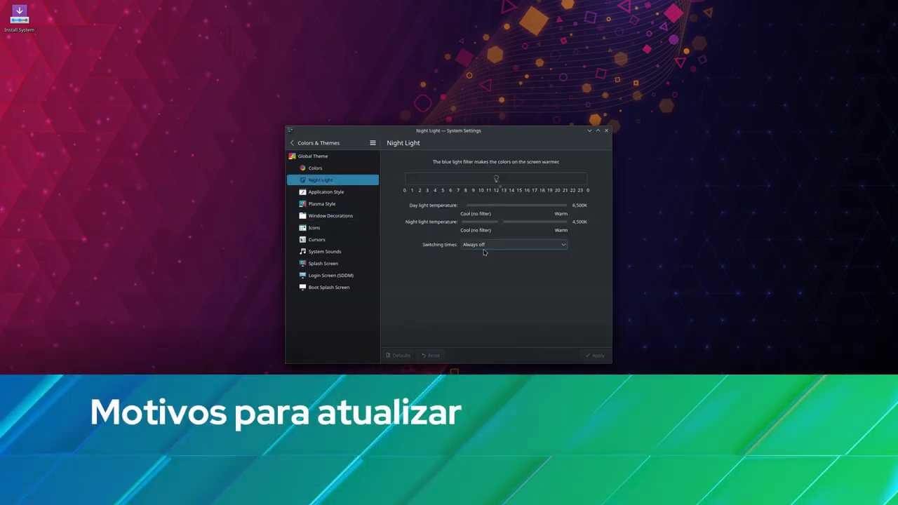
{"action": "left_click", "coordinate": [484, 247]}
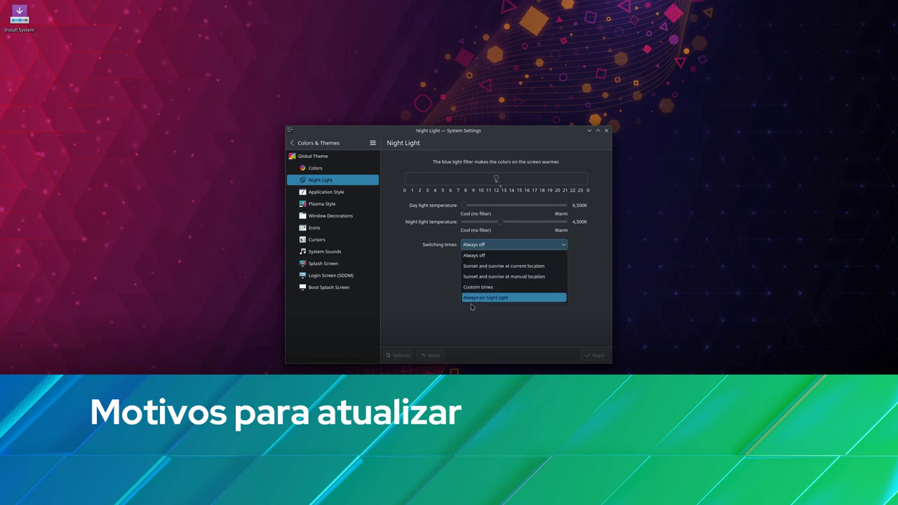
{"action": "left_click", "coordinate": [433, 296]}
{"action": "left_click", "coordinate": [331, 194]}
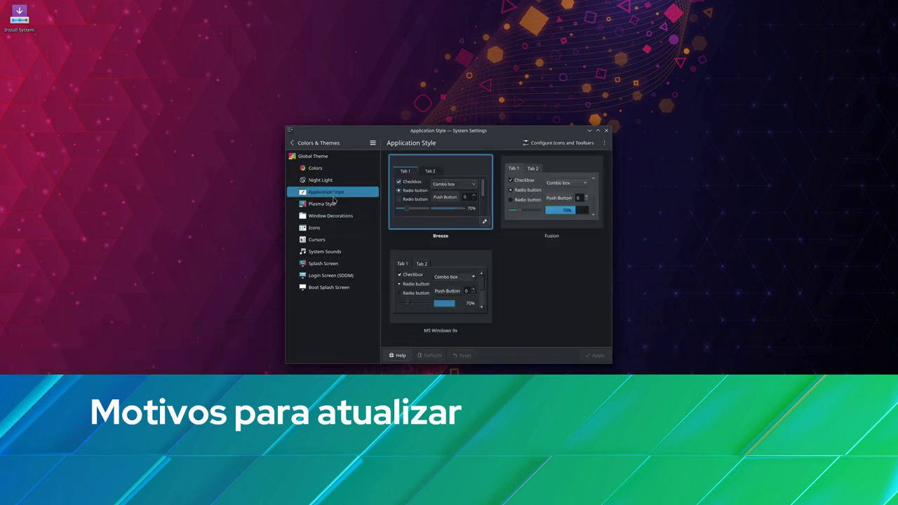
From the Plasma Style page, open the window for downloading new Plasma styles, then enlarge and reposition it
{"action": "left_click", "coordinate": [328, 205]}
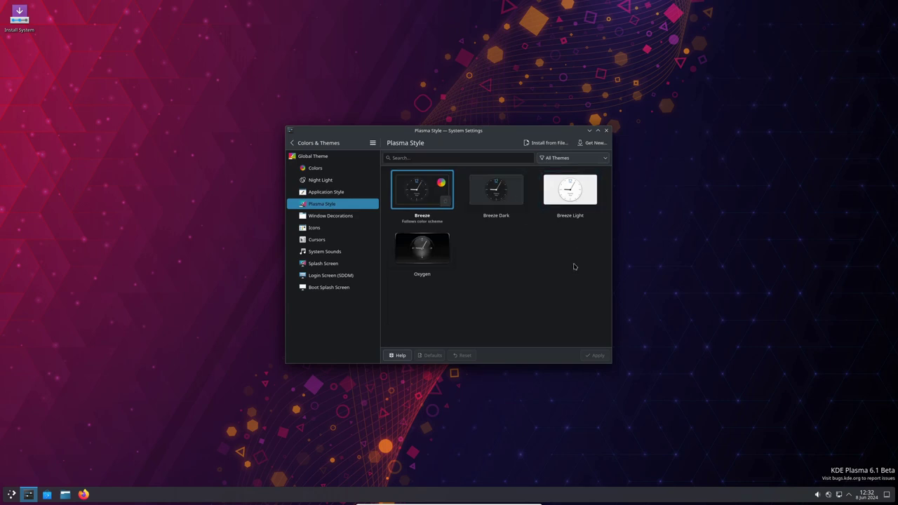
{"action": "left_click", "coordinate": [593, 143]}
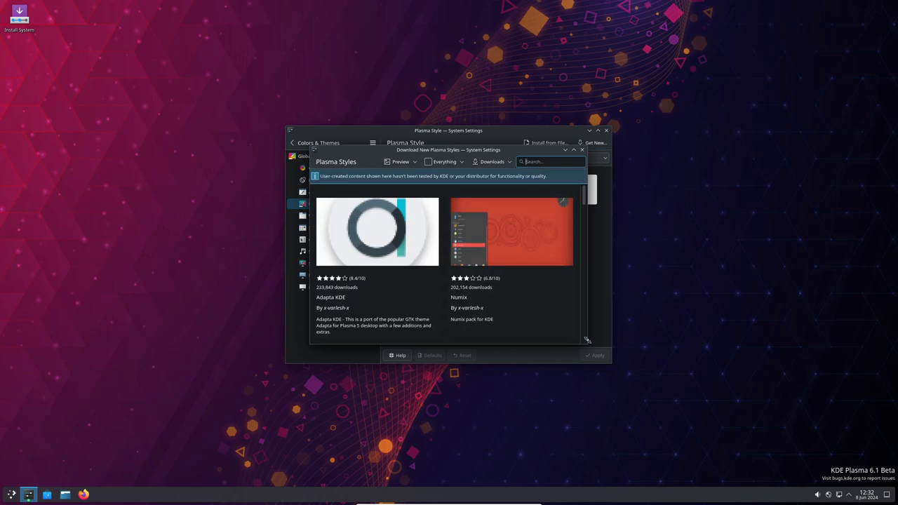
{"action": "left_click_drag", "start_coordinate": [588, 344], "coordinate": [831, 425]}
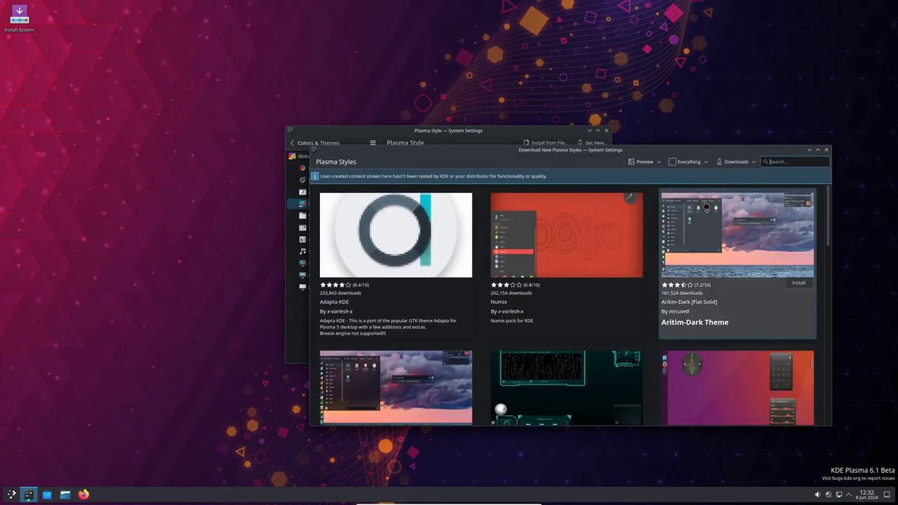
{"action": "left_click_drag", "start_coordinate": [631, 153], "coordinate": [535, 55]}
Browse the downloadable Plasma styles and close the download window without installing any
{"action": "scroll", "coordinate": [520, 169], "scroll_direction": "down", "scroll_amount": 2}
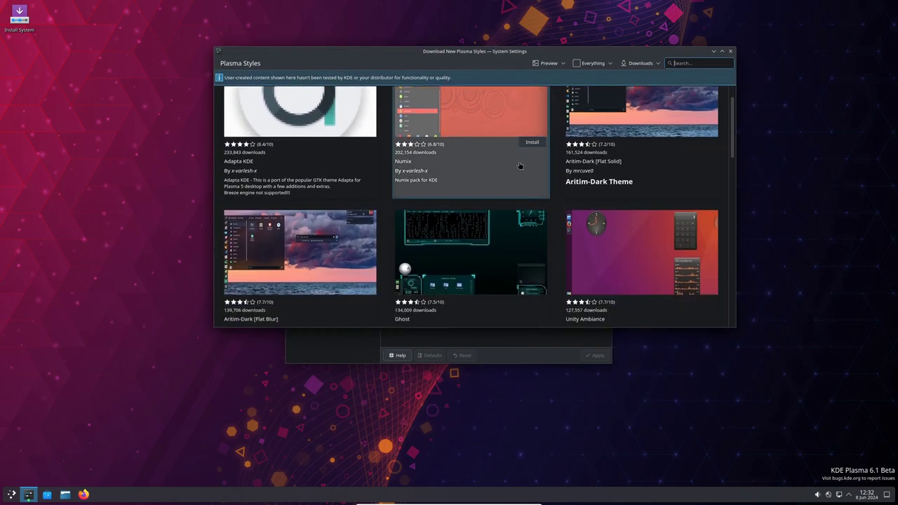
{"action": "scroll", "coordinate": [520, 169], "scroll_direction": "down", "scroll_amount": 3}
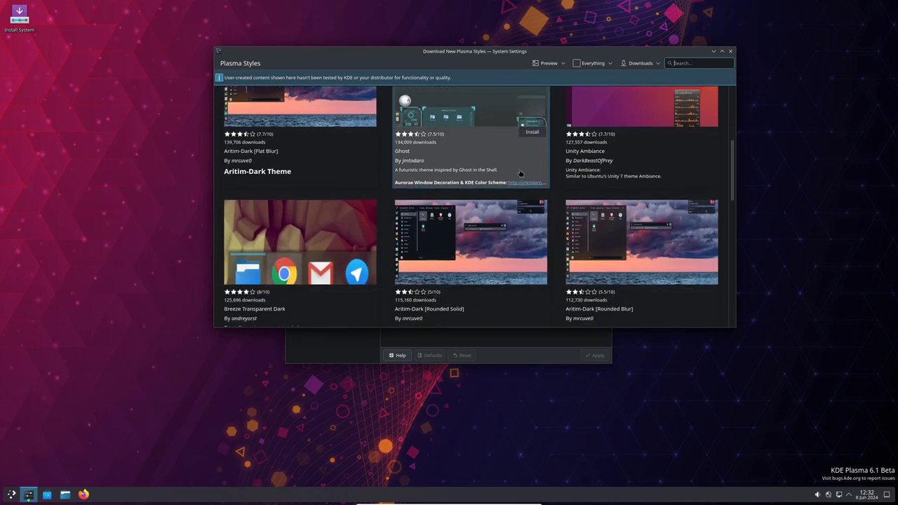
{"action": "scroll", "coordinate": [520, 172], "scroll_direction": "down", "scroll_amount": 3}
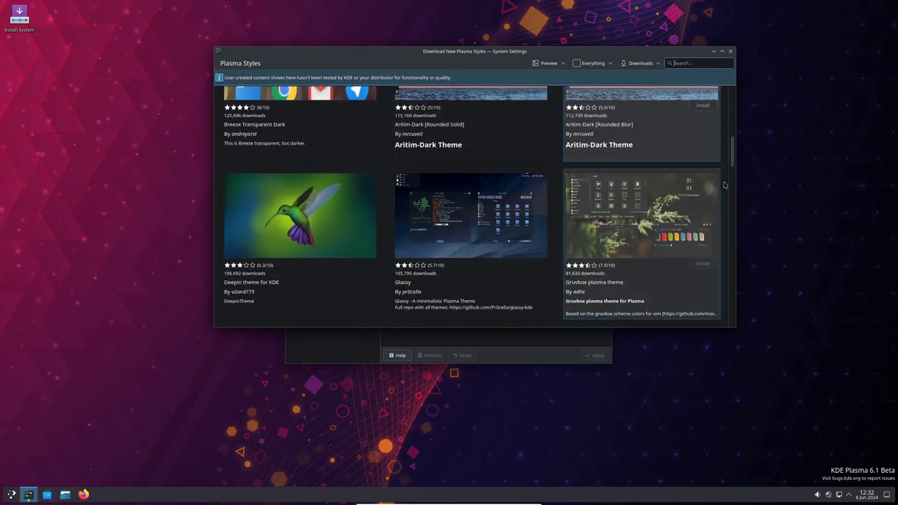
{"action": "scroll", "coordinate": [727, 184], "scroll_direction": "down", "scroll_amount": 2}
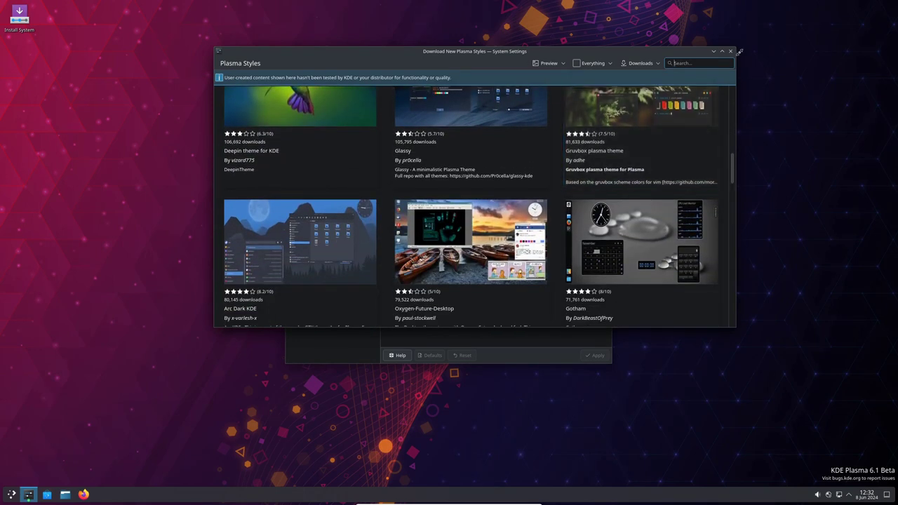
{"action": "left_click", "coordinate": [730, 53]}
Go to Window Decorations and review the window border size options, leaving the theme's default selected
{"action": "left_click", "coordinate": [334, 215]}
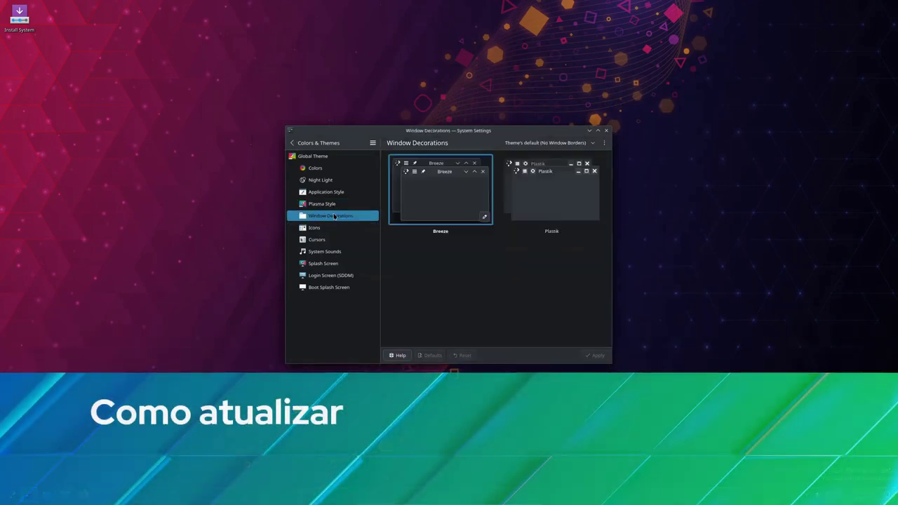
{"action": "left_click", "coordinate": [592, 144]}
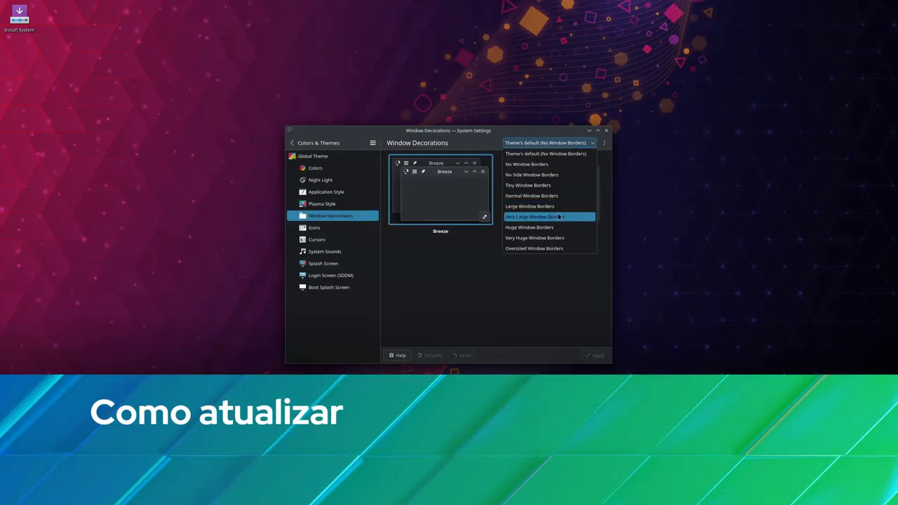
{"action": "left_click", "coordinate": [480, 284]}
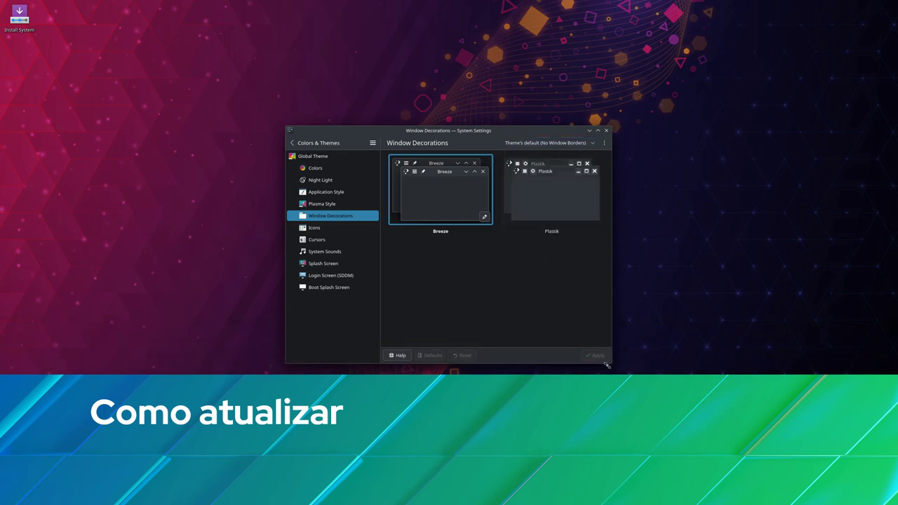
Enlarge and reposition the System Settings window, view the Icons page, and open the download window from the Cursors page
{"action": "left_click_drag", "start_coordinate": [608, 365], "coordinate": [777, 404]}
{"action": "left_click_drag", "start_coordinate": [567, 131], "coordinate": [451, 73]}
{"action": "left_click", "coordinate": [290, 171]}
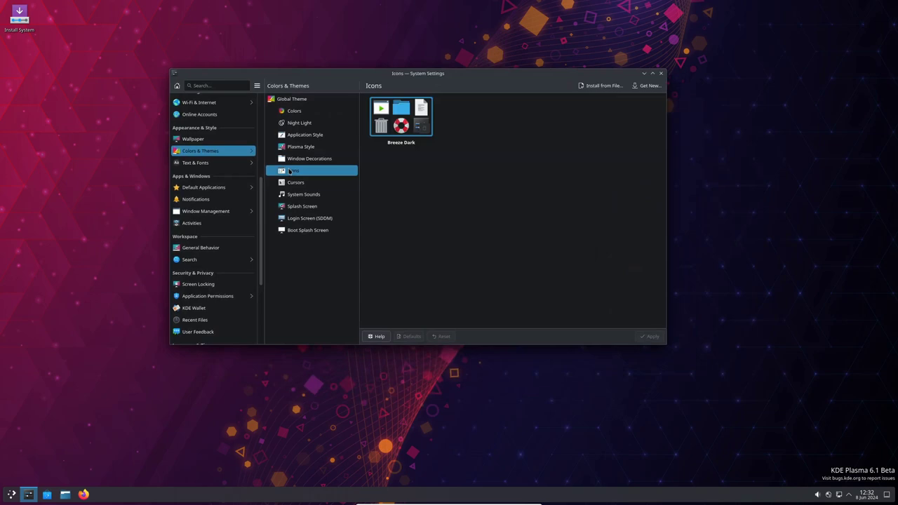
{"action": "left_click", "coordinate": [291, 184]}
{"action": "left_click", "coordinate": [646, 86]}
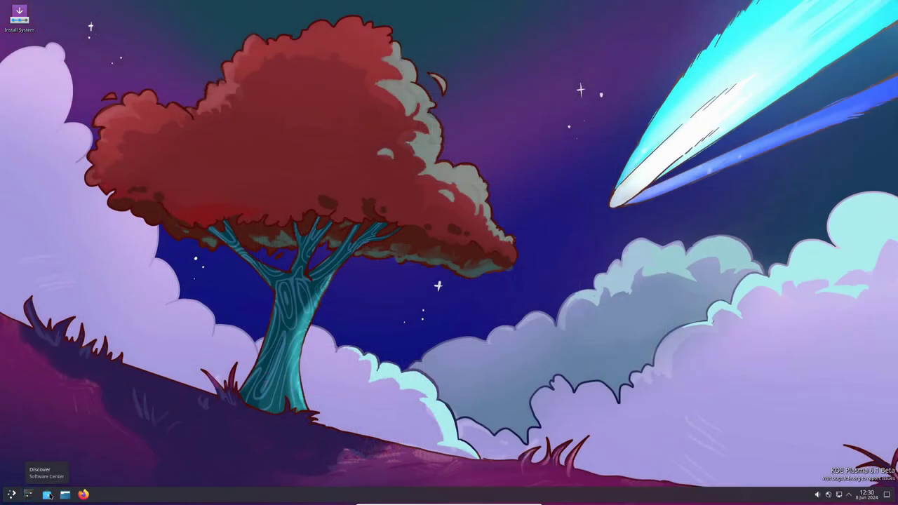
Launch the Discover software center, enlarge and reposition its window, and open the updates page
{"action": "left_click", "coordinate": [47, 495]}
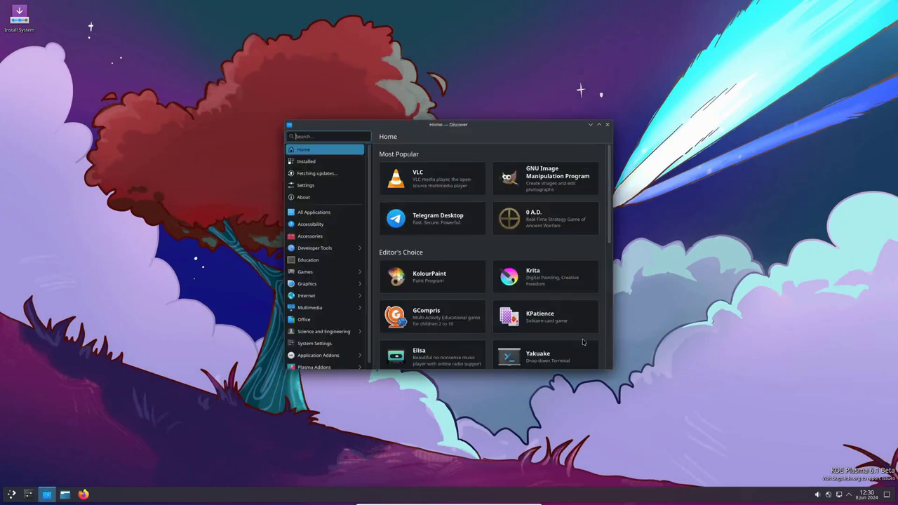
{"action": "left_click_drag", "start_coordinate": [611, 368], "coordinate": [825, 409]}
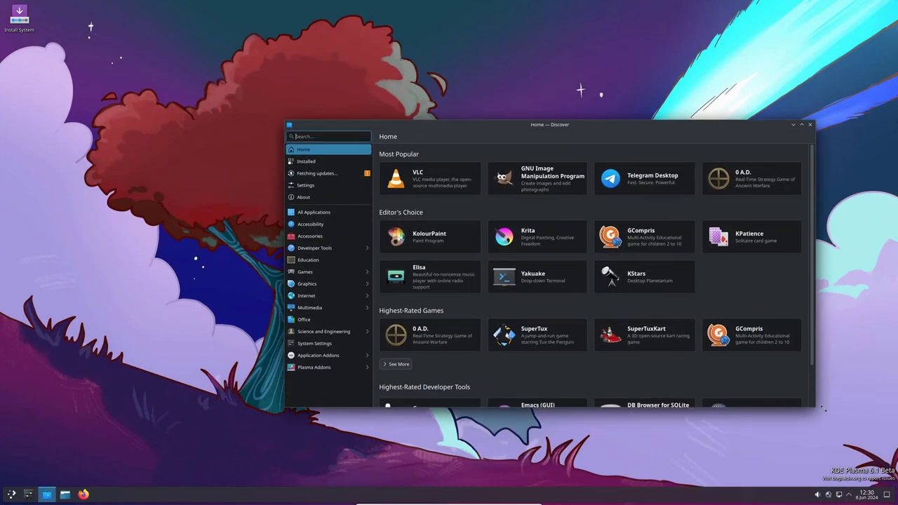
{"action": "left_click_drag", "start_coordinate": [578, 131], "coordinate": [518, 77]}
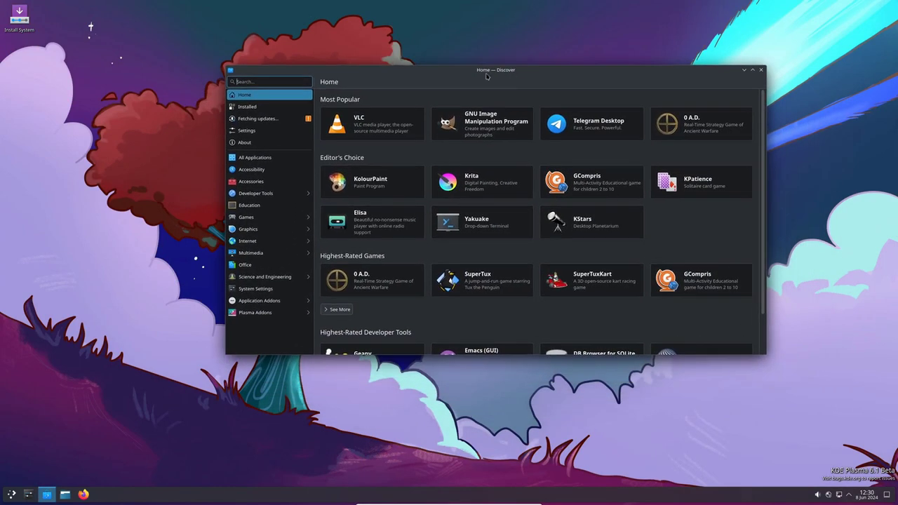
{"action": "left_click", "coordinate": [257, 119]}
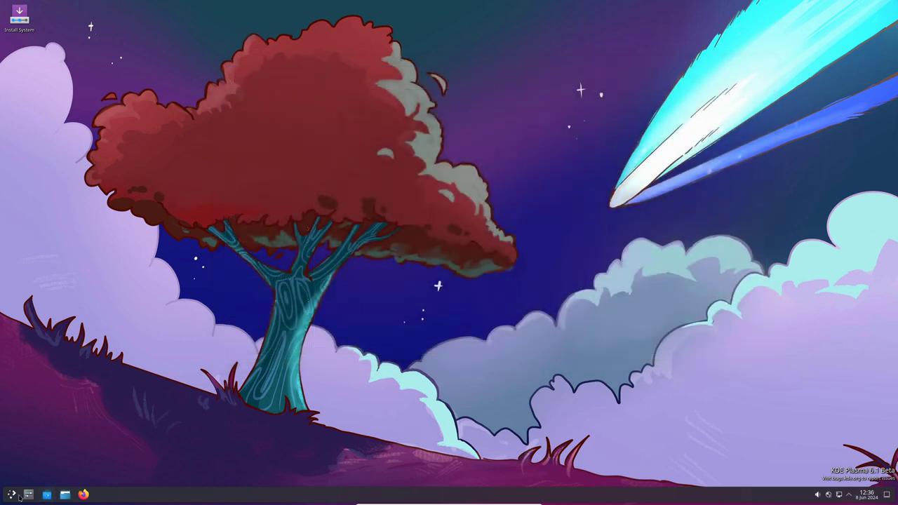
Open the application launcher and choose to restart the system
{"action": "left_click", "coordinate": [12, 494]}
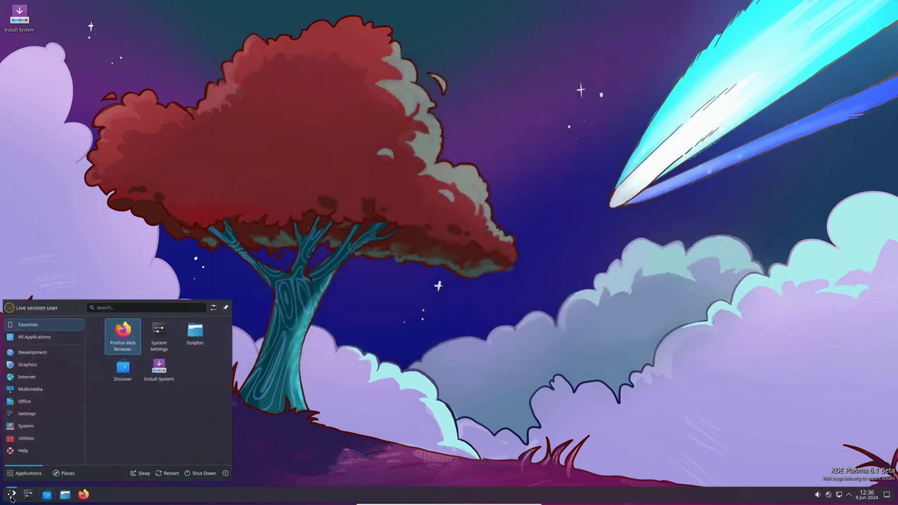
{"action": "left_click", "coordinate": [169, 474]}
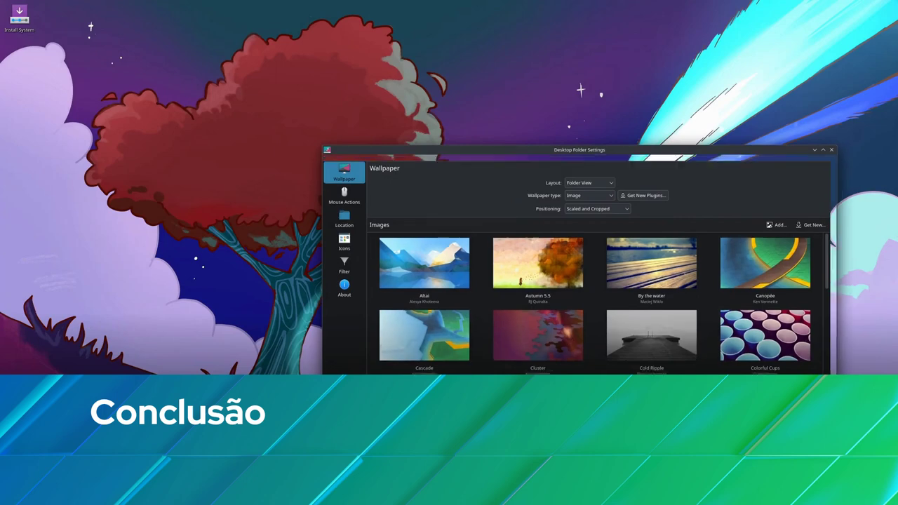
Reposition the Desktop Folder Settings window on the desktop and browse the available wallpaper images
{"action": "left_click_drag", "start_coordinate": [673, 150], "coordinate": [523, 62]}
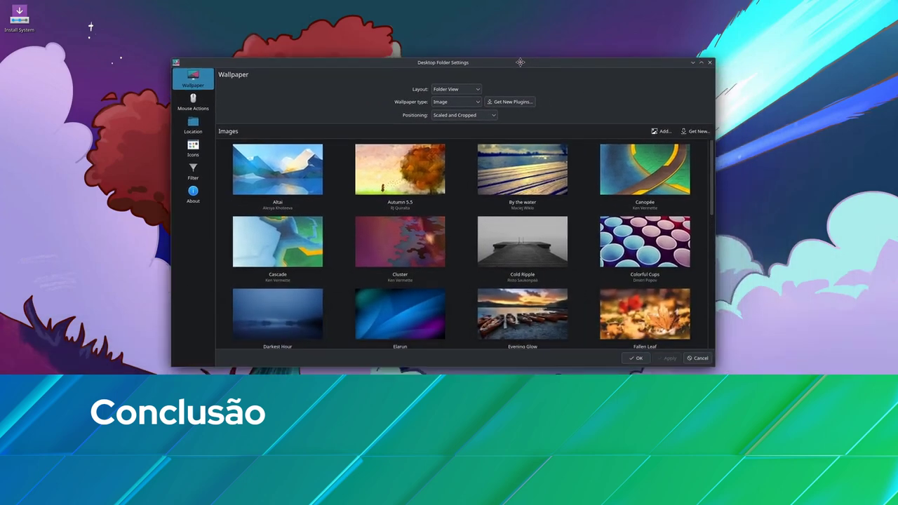
{"action": "scroll", "coordinate": [698, 203], "scroll_direction": "down", "scroll_amount": 3}
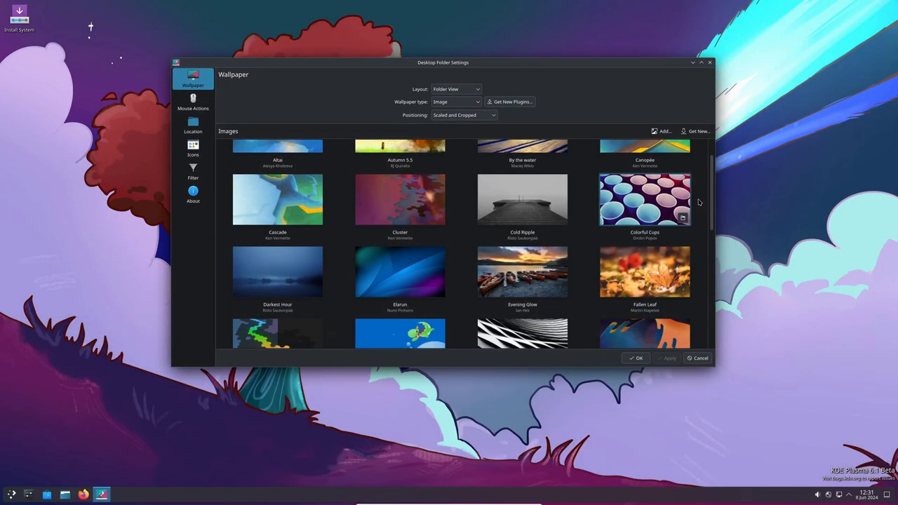
{"action": "scroll", "coordinate": [698, 203], "scroll_direction": "down", "scroll_amount": 4}
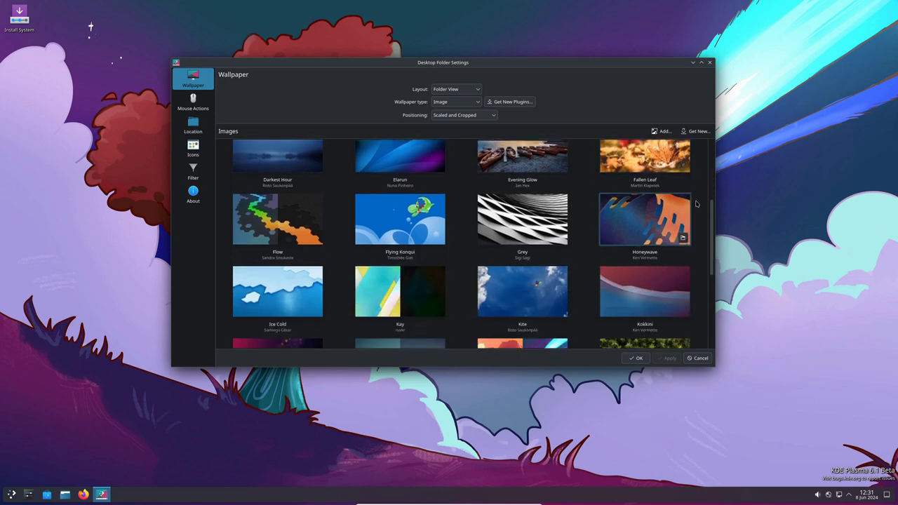
{"action": "scroll", "coordinate": [696, 204], "scroll_direction": "down", "scroll_amount": 2}
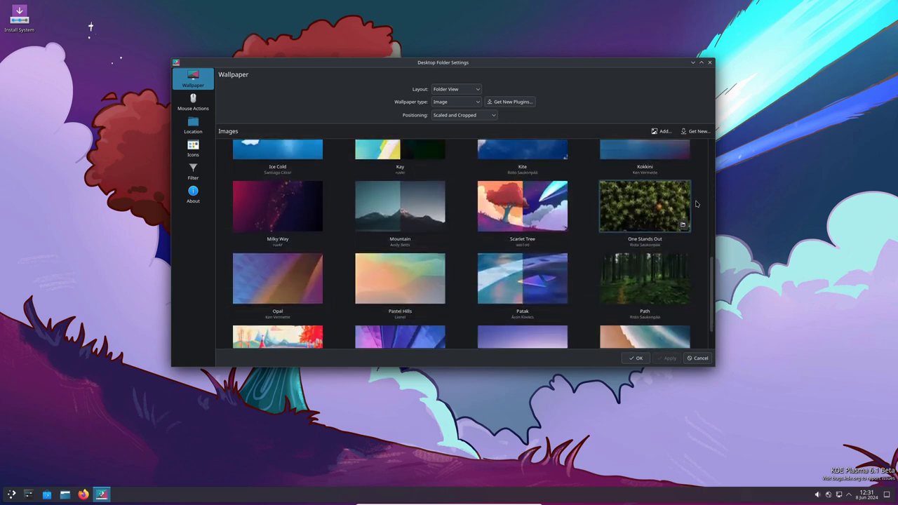
Preview the Mountain wallpaper, select Milky Way instead, and close the desktop settings with the change applied
{"action": "left_click", "coordinate": [414, 187]}
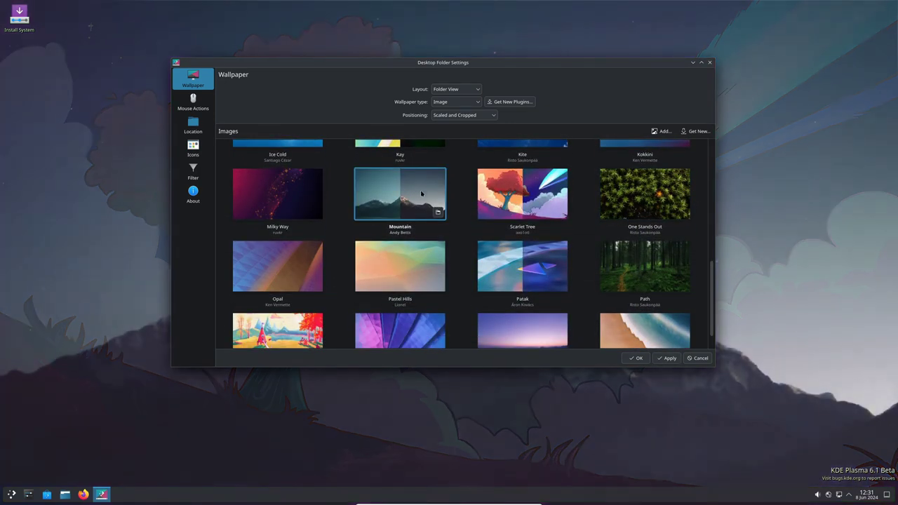
{"action": "left_click", "coordinate": [321, 197]}
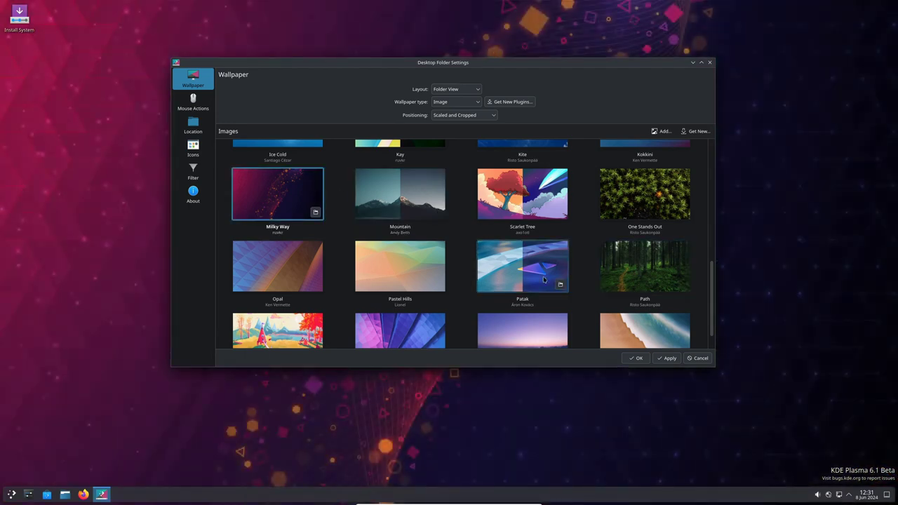
{"action": "scroll", "coordinate": [538, 280], "scroll_direction": "down", "scroll_amount": 1}
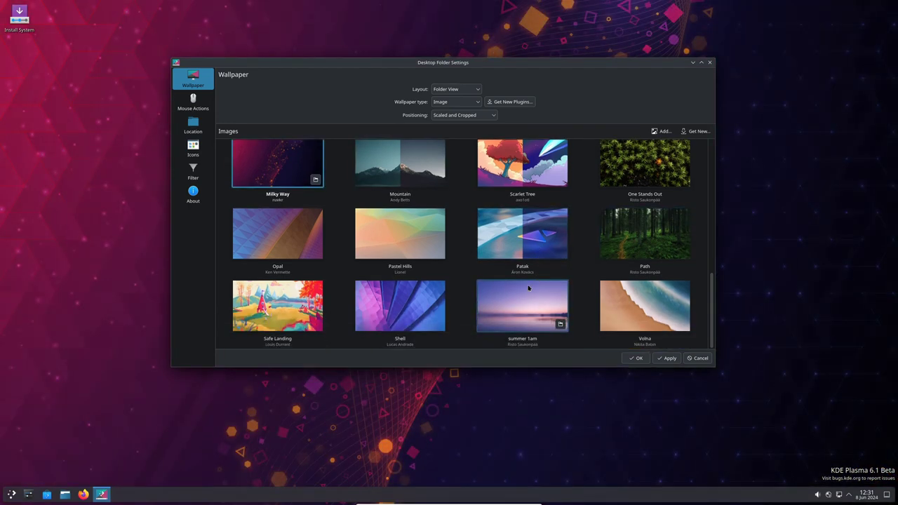
{"action": "scroll", "coordinate": [528, 287], "scroll_direction": "up", "scroll_amount": 5}
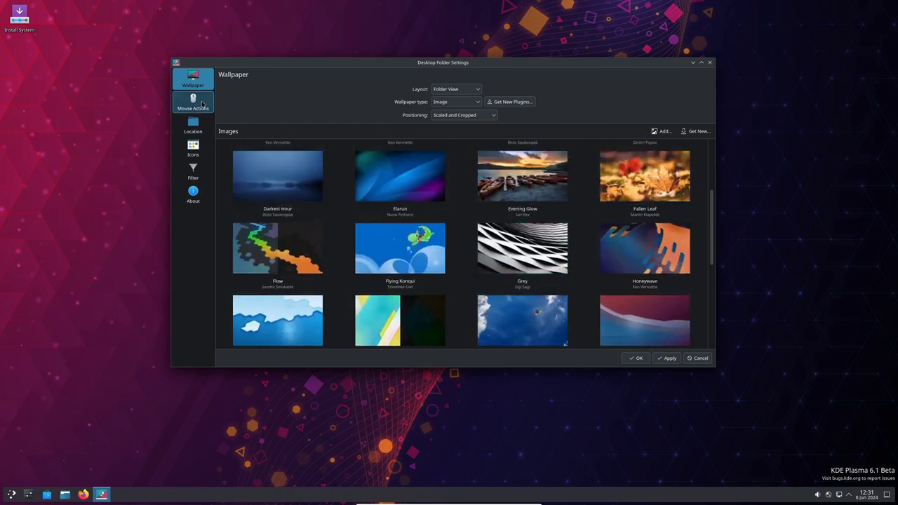
{"action": "left_click", "coordinate": [709, 62]}
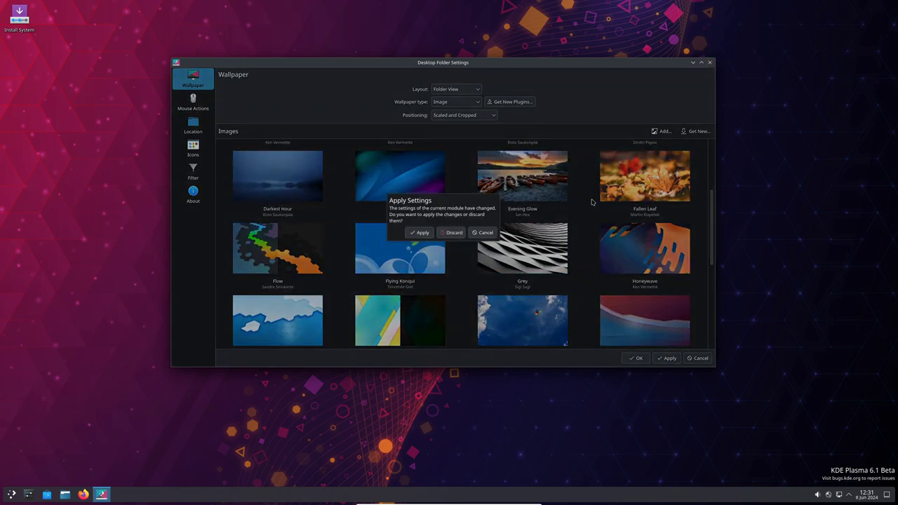
{"action": "left_click", "coordinate": [420, 234]}
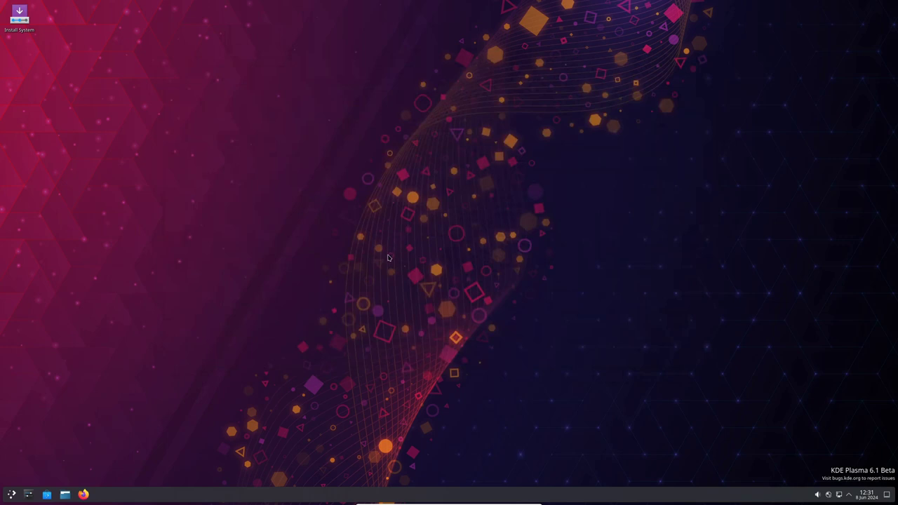
Open System Settings from the launcher's Settings category and find the Colors & Themes entry
{"action": "left_click", "coordinate": [13, 494]}
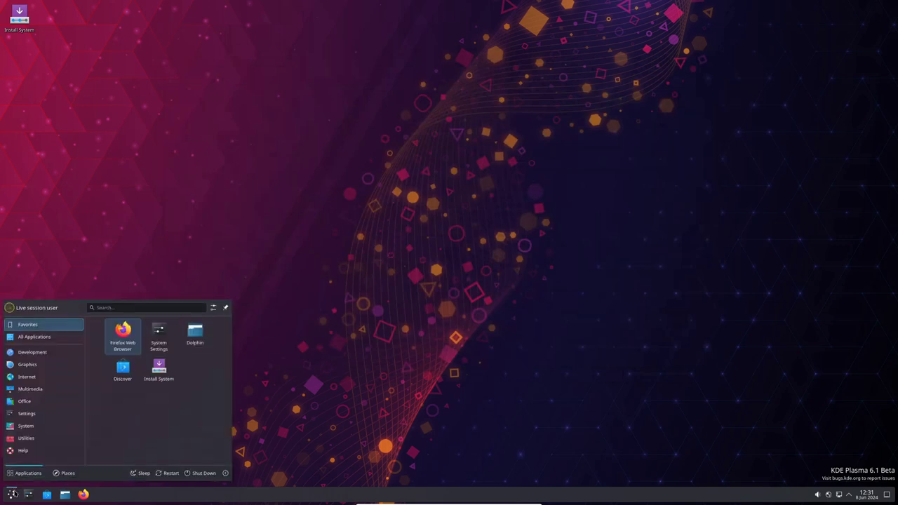
{"action": "mouse_move", "coordinate": [28, 415]}
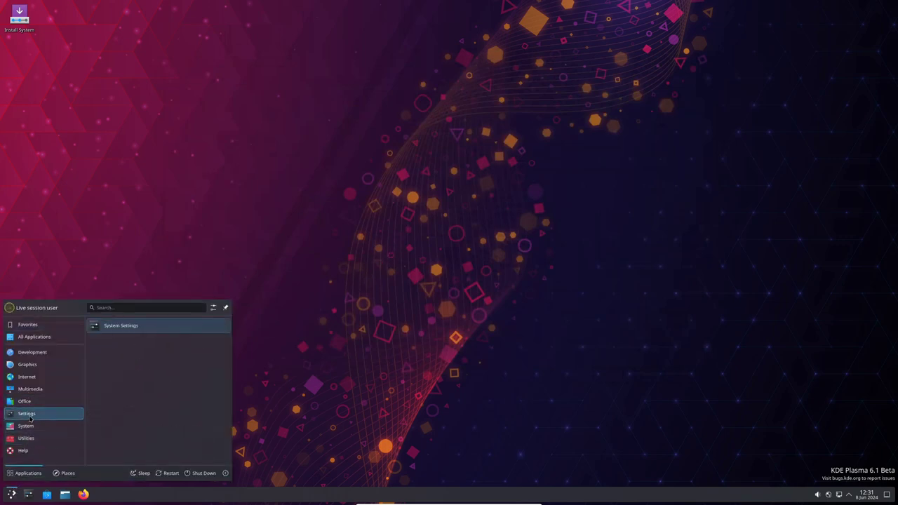
{"action": "left_click", "coordinate": [115, 325]}
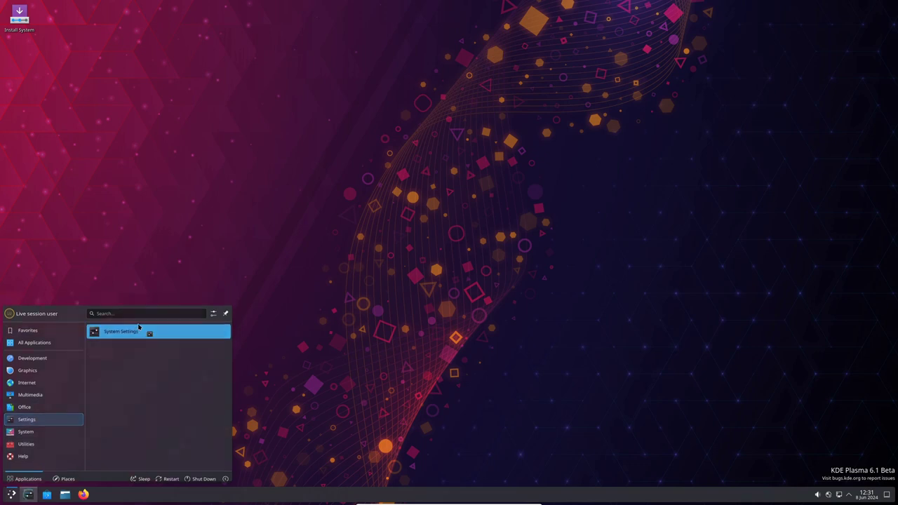
{"action": "scroll", "coordinate": [350, 210], "scroll_direction": "down", "scroll_amount": 5}
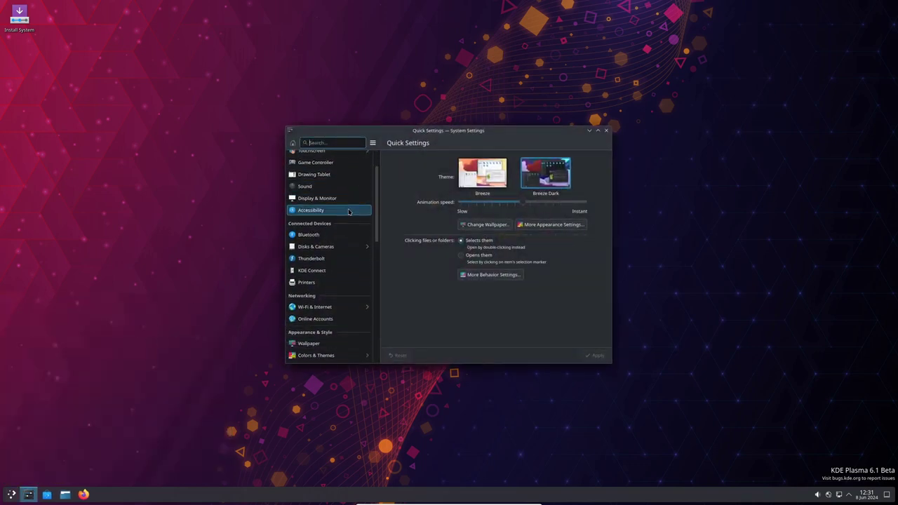
{"action": "scroll", "coordinate": [350, 212], "scroll_direction": "down", "scroll_amount": 3}
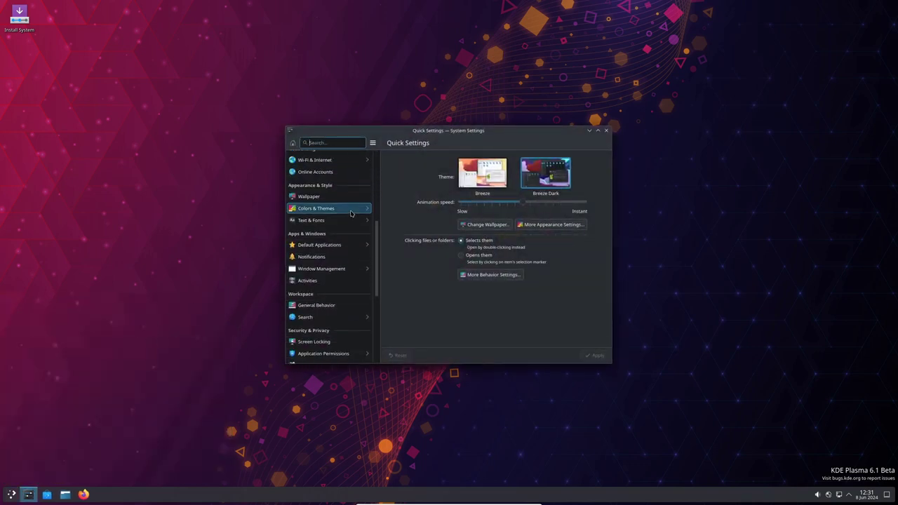